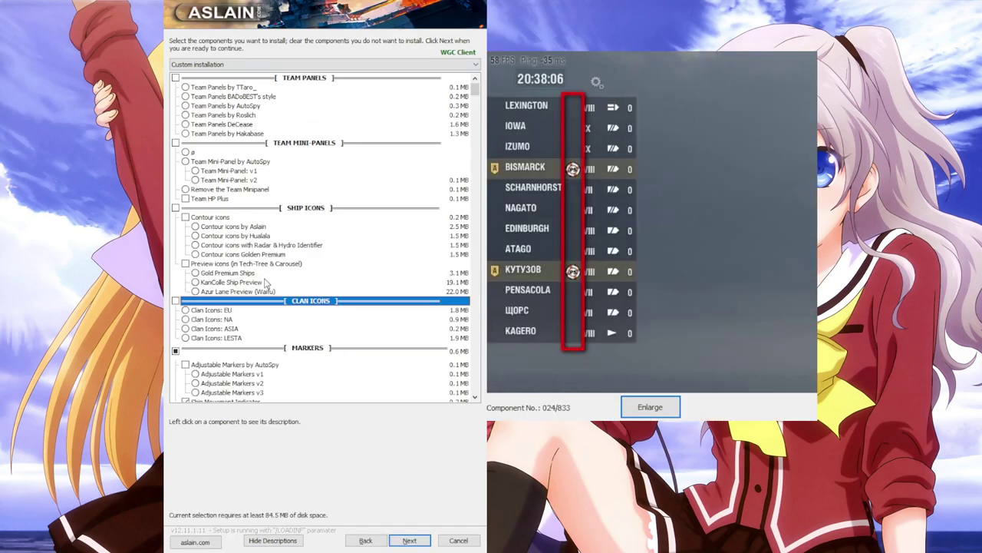
# Enable the Clan Icons component for the ASIA server after viewing the Clan Icons category description
pyautogui.click(253, 328)
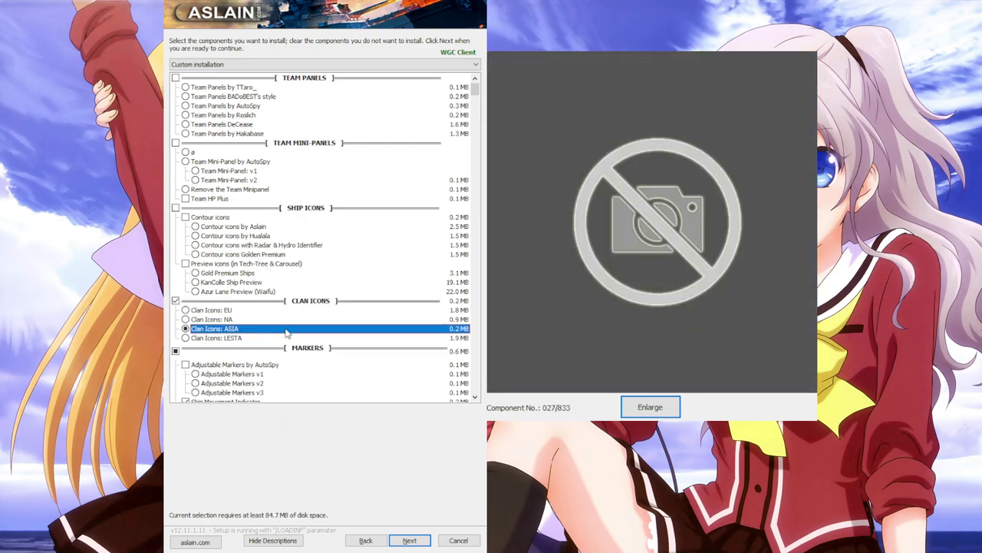
pyautogui.click(237, 302)
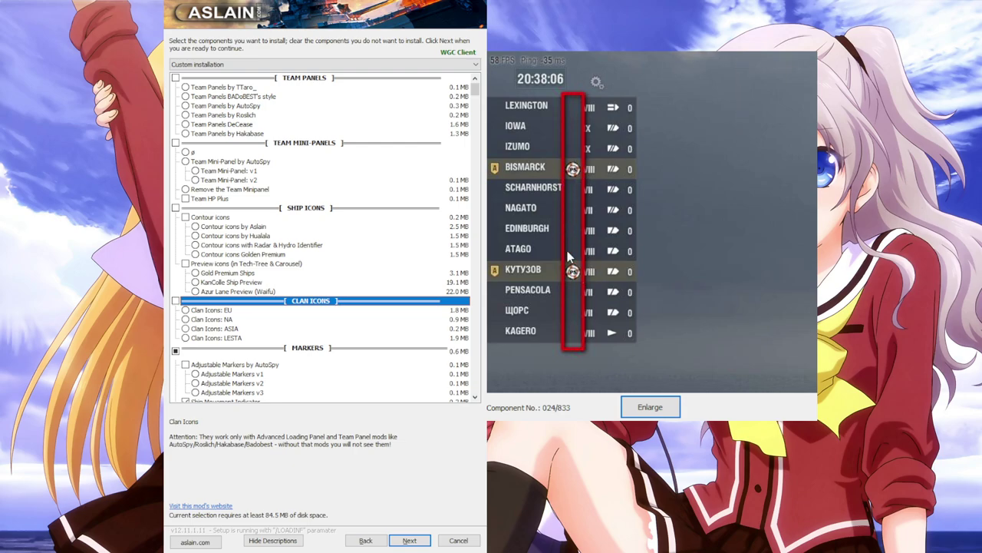
pyautogui.click(235, 330)
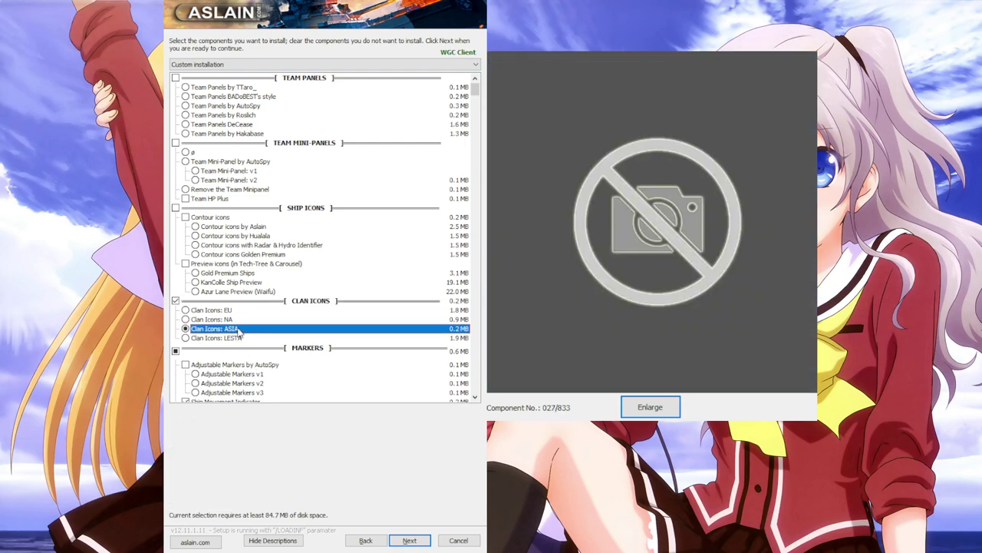
# Review the Markers mods SMI: v3 (aslain), Consumables Monitor, Regen Monitor and Spotted Indicator, leaving them enabled
pyautogui.scroll(-3, 296, 318)
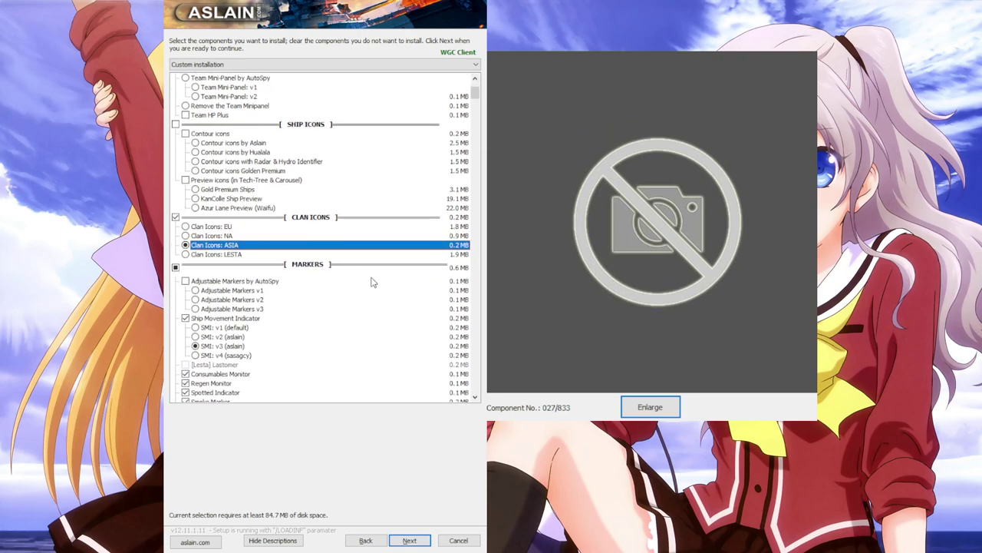
pyautogui.click(241, 348)
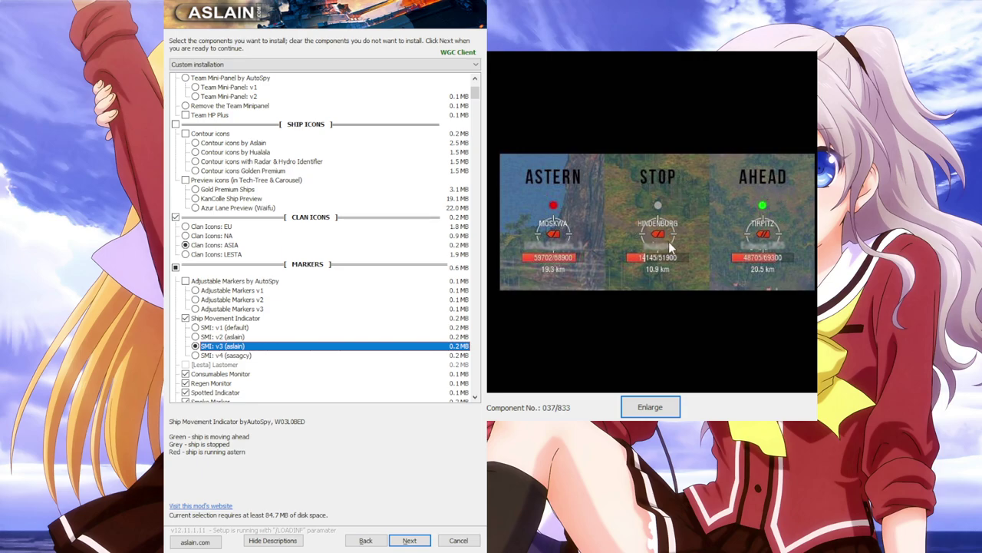
pyautogui.scroll(-3, 268, 305)
pyautogui.click(244, 291)
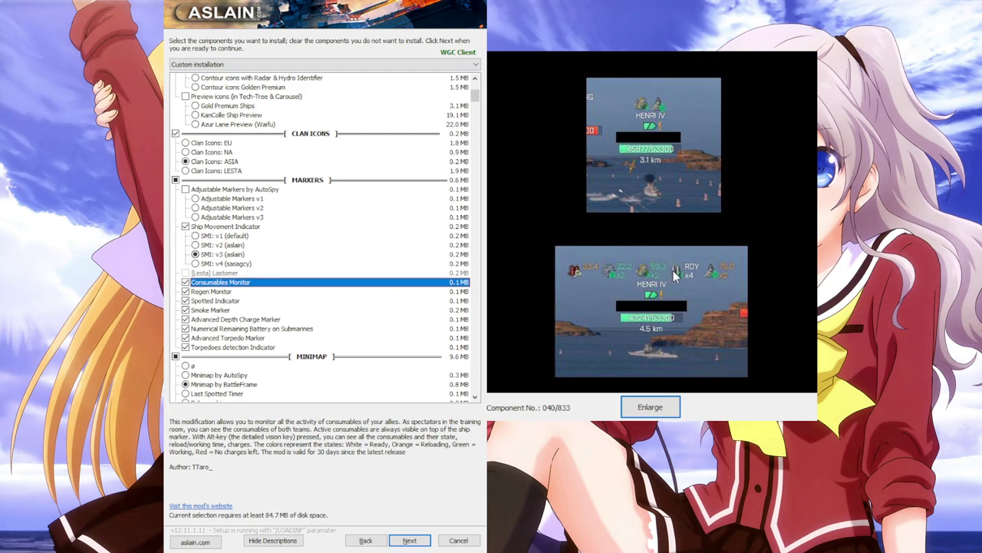
pyautogui.click(217, 293)
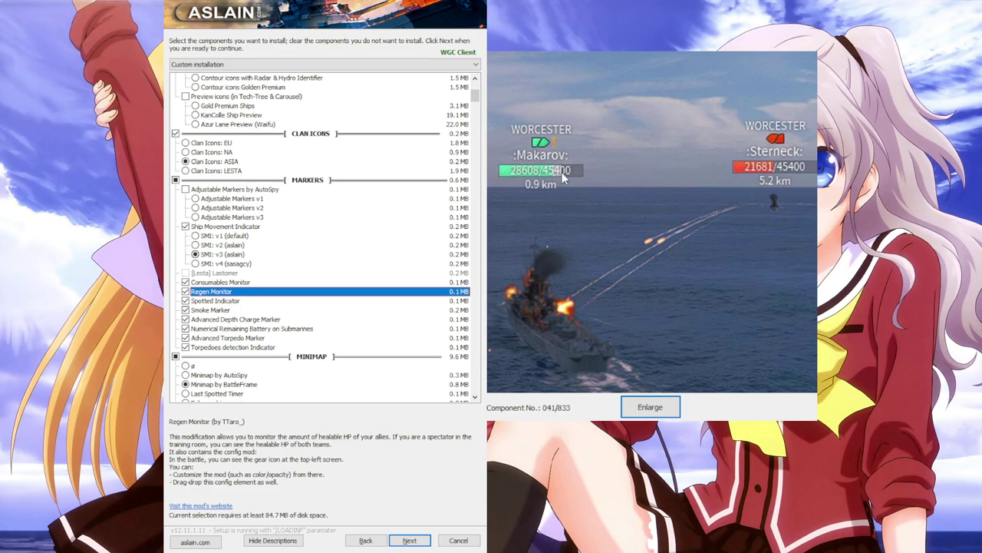
pyautogui.click(218, 301)
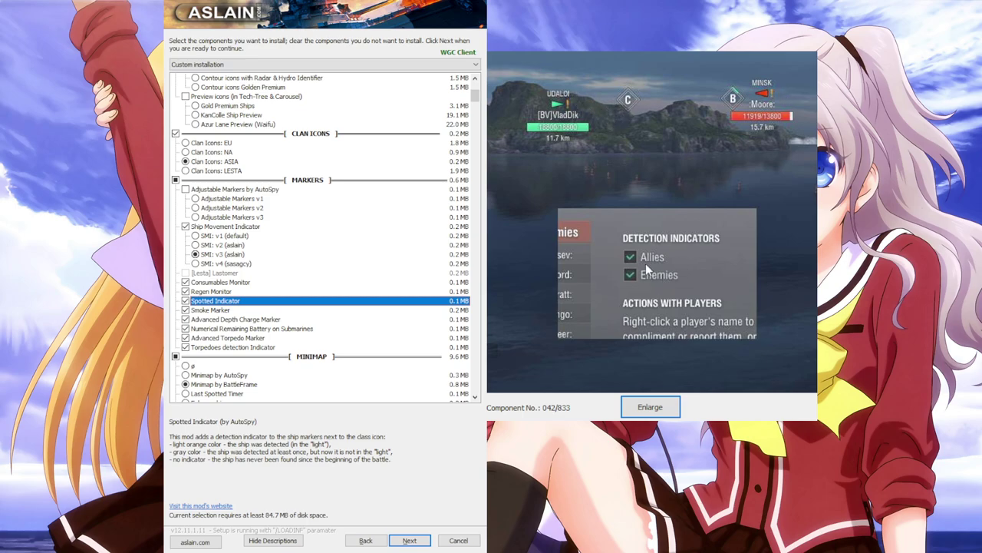
# Review Smoke Marker, Advanced Depth Charge Marker, Numerical Remaining Battery on Submarines, Advanced Torpedo Marker and Torpedoes detection Indicator, leaving them enabled
pyautogui.click(224, 310)
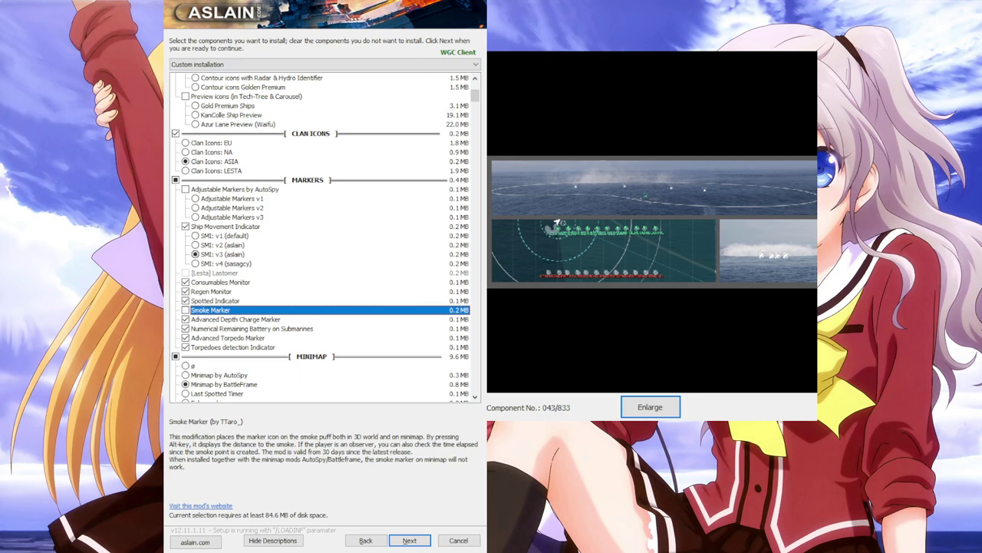
pyautogui.press('space')
pyautogui.click(239, 319)
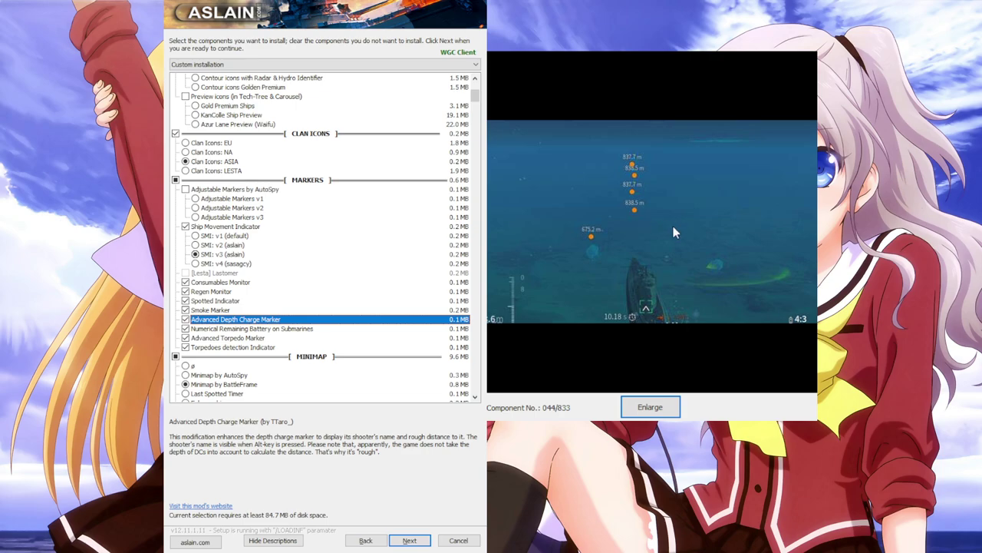
pyautogui.click(275, 329)
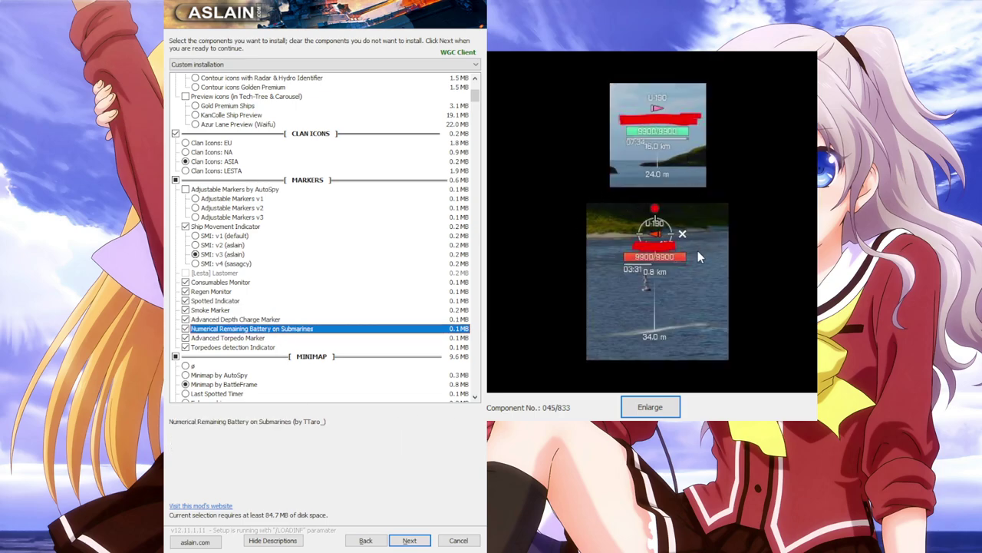
pyautogui.click(217, 341)
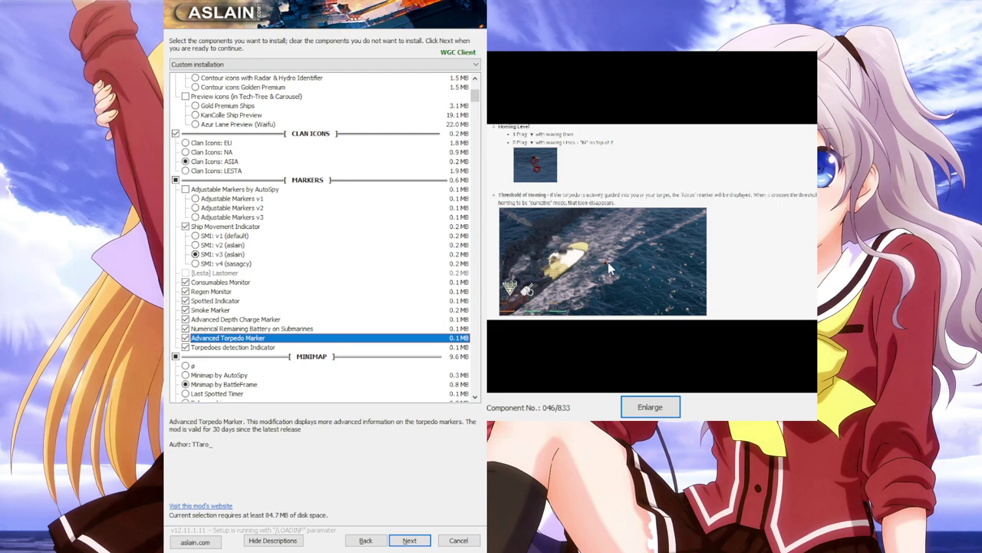
pyautogui.click(213, 348)
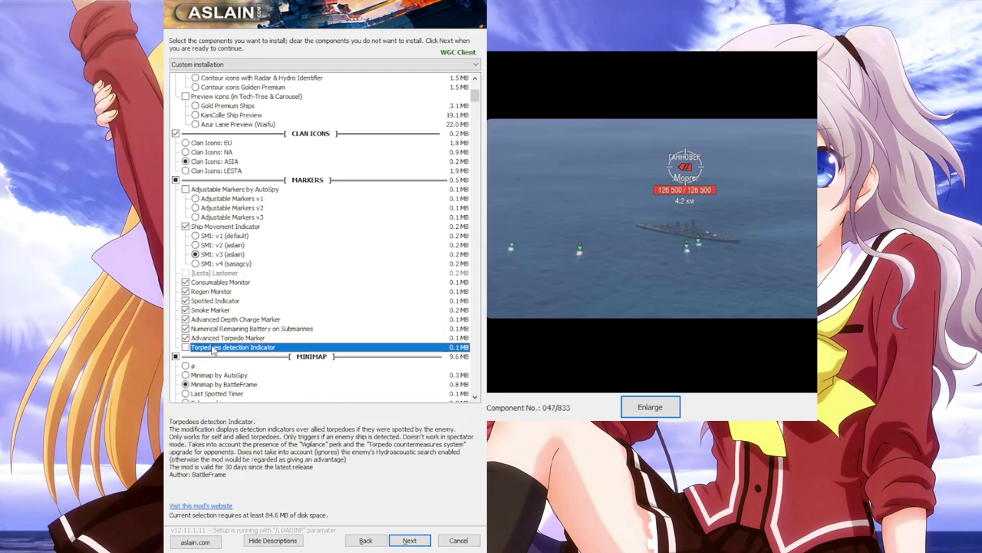
pyautogui.press('space')
# Review Minimap by BattleFrame, Advanced Attention Marker, Submarine Pingers on Minimap and Minimap Squadron Icon Realign, leaving them enabled
pyautogui.scroll(-2, 341, 339)
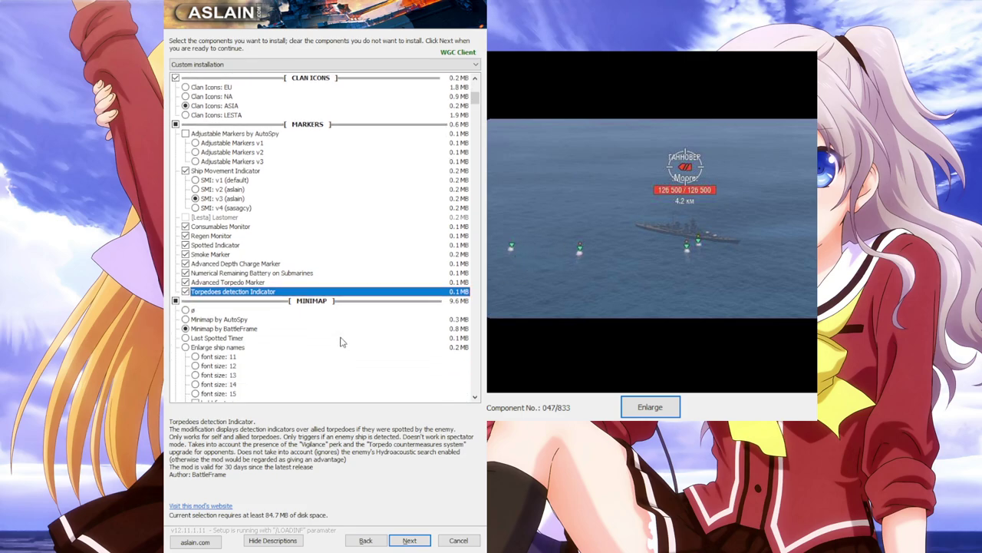
pyautogui.click(262, 332)
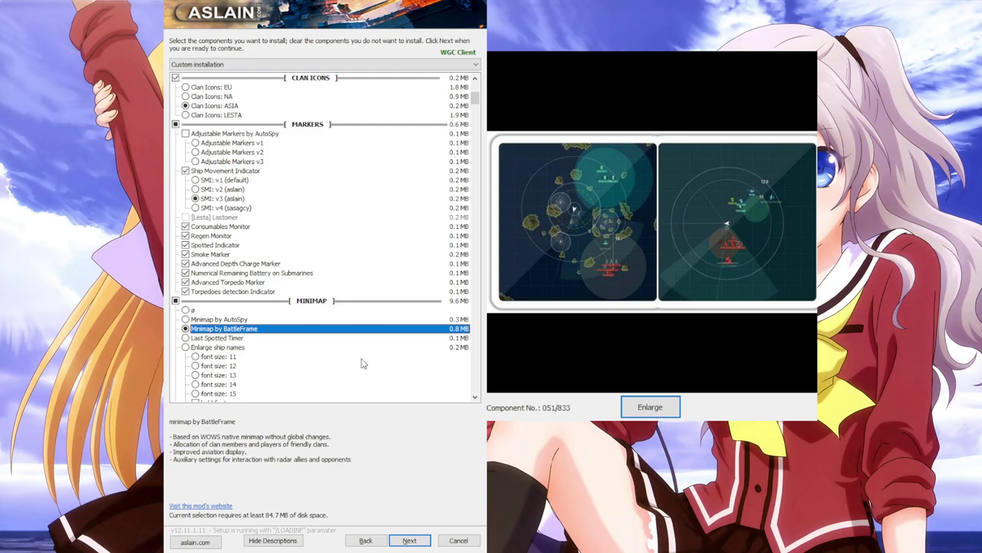
pyautogui.scroll(-1, 313, 354)
pyautogui.scroll(-5, 312, 355)
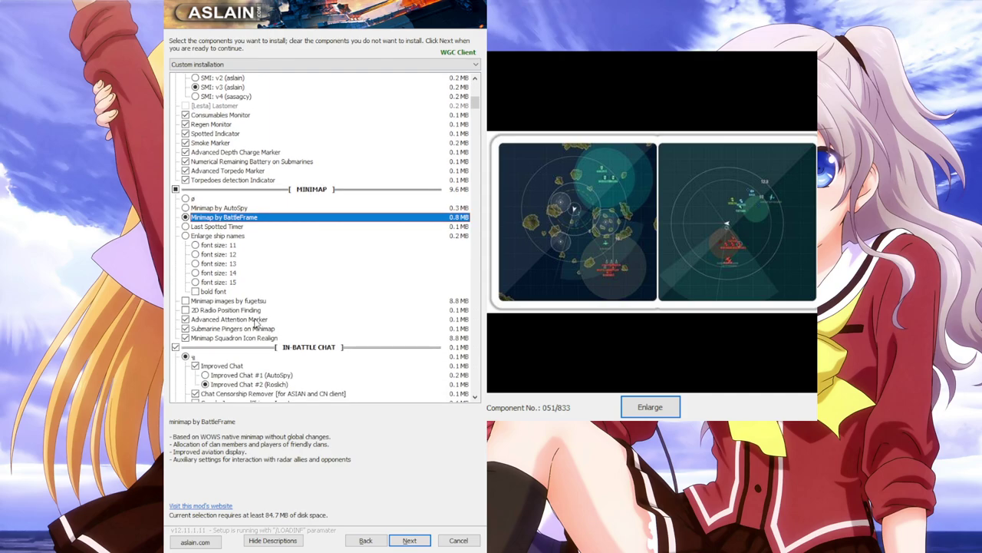
pyautogui.click(256, 321)
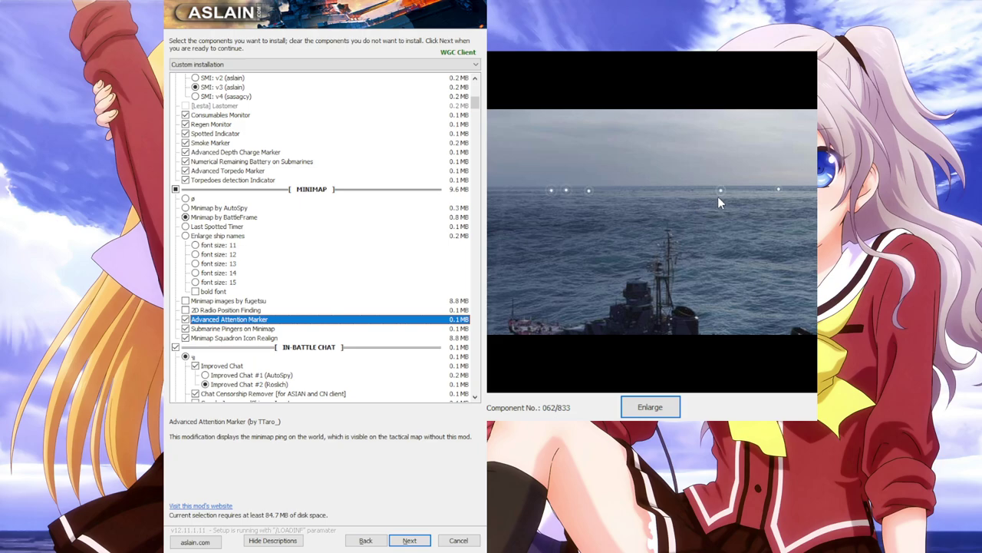
pyautogui.press('Down')
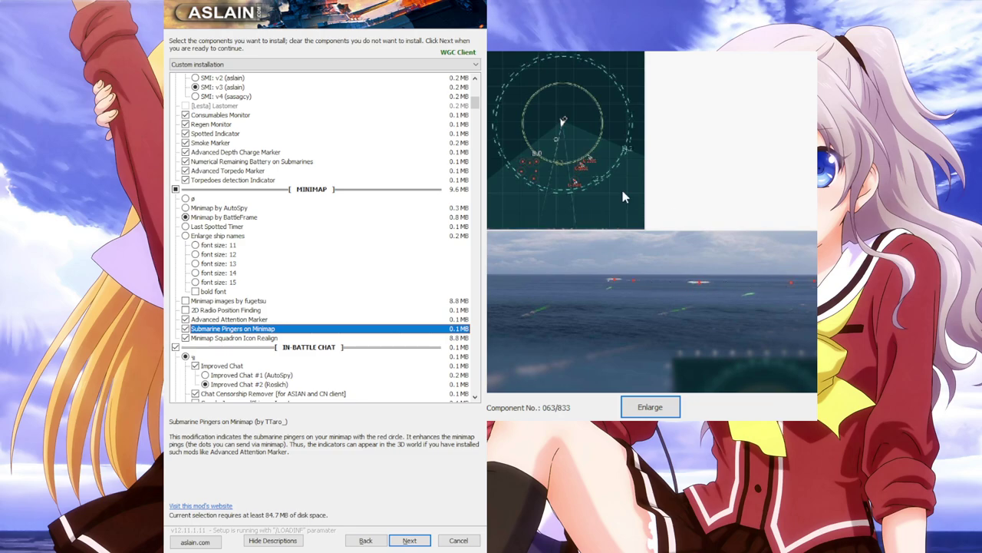
pyautogui.click(270, 339)
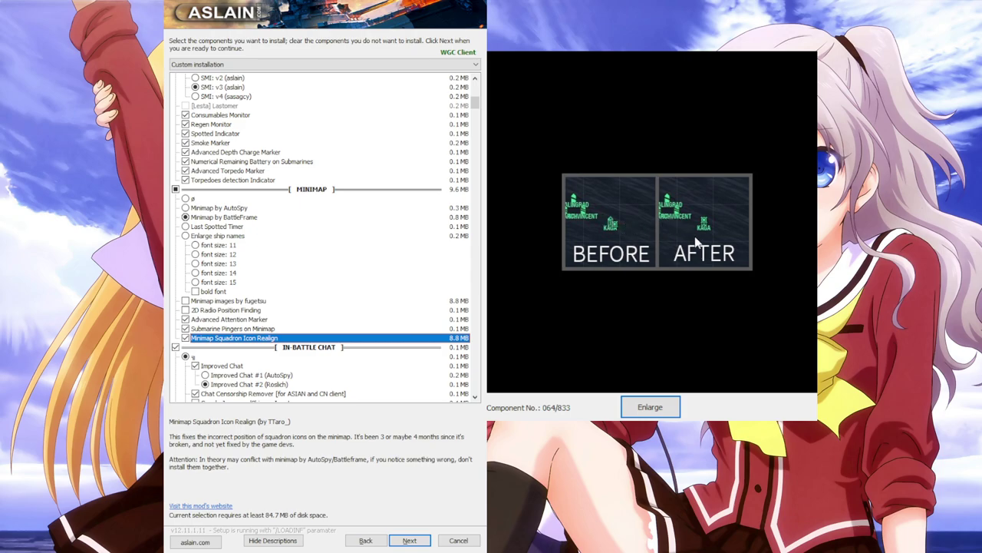
# Review the in-battle chat mods Improved Chat #2 (Roslich) and Chat Censorship Remover, leaving both enabled
pyautogui.scroll(-2, 292, 319)
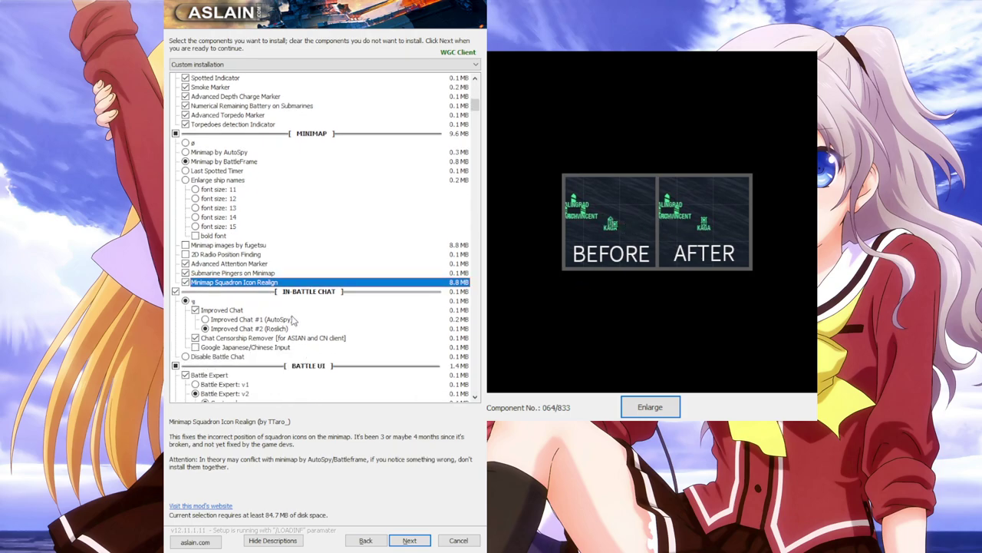
pyautogui.click(290, 329)
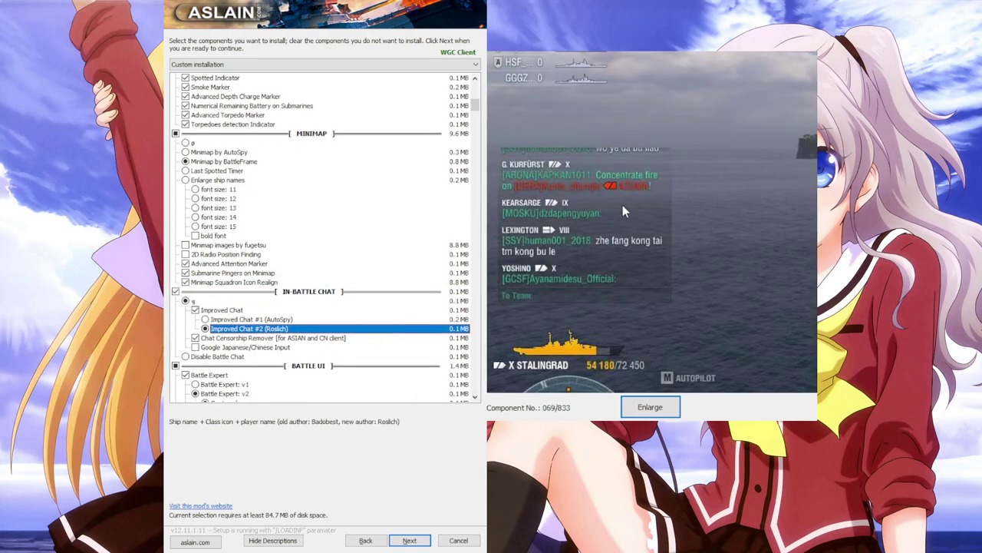
pyautogui.click(310, 339)
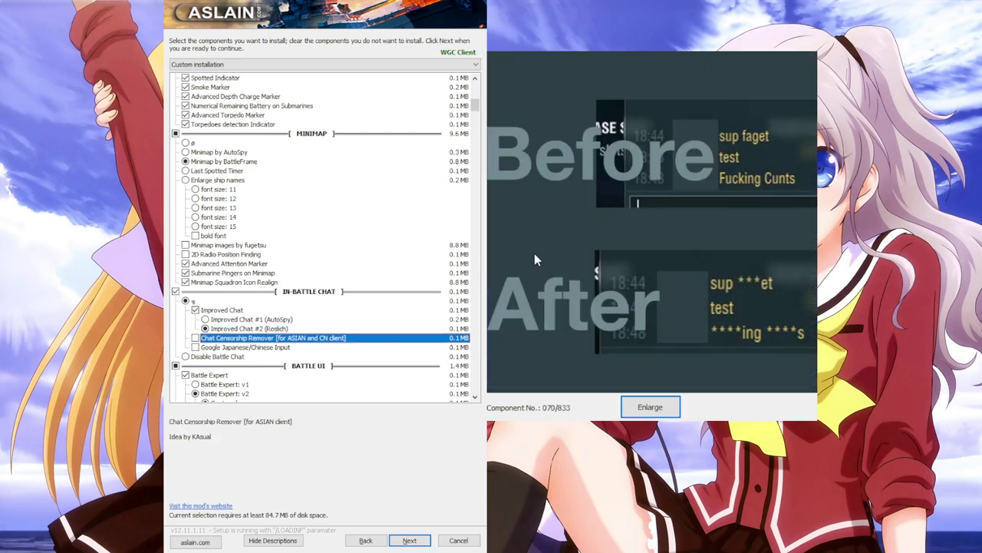
pyautogui.press('space')
# Review the Battle Expert v2 options Centered and Don't hide original compass, leaving both enabled
pyautogui.scroll(-2, 321, 331)
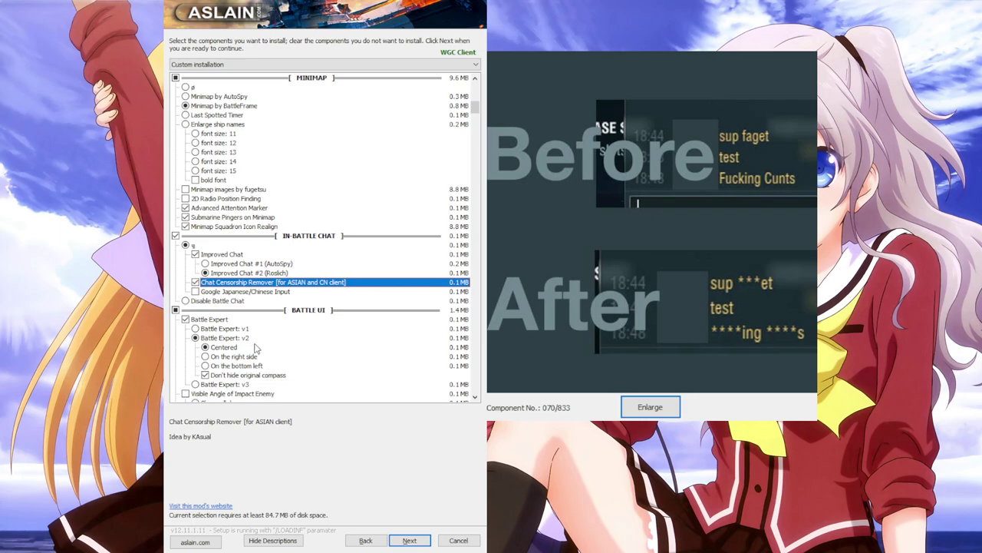
pyautogui.click(248, 378)
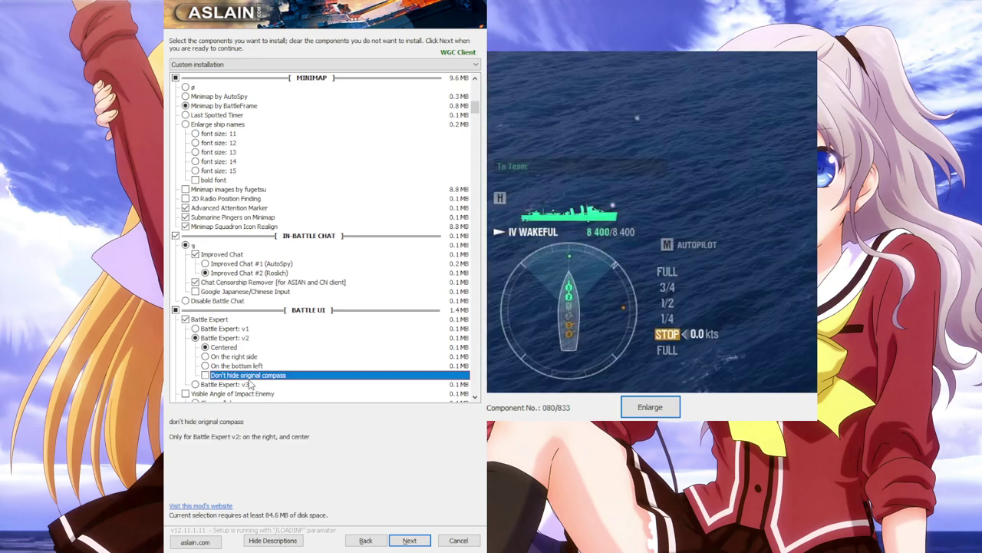
pyautogui.click(231, 349)
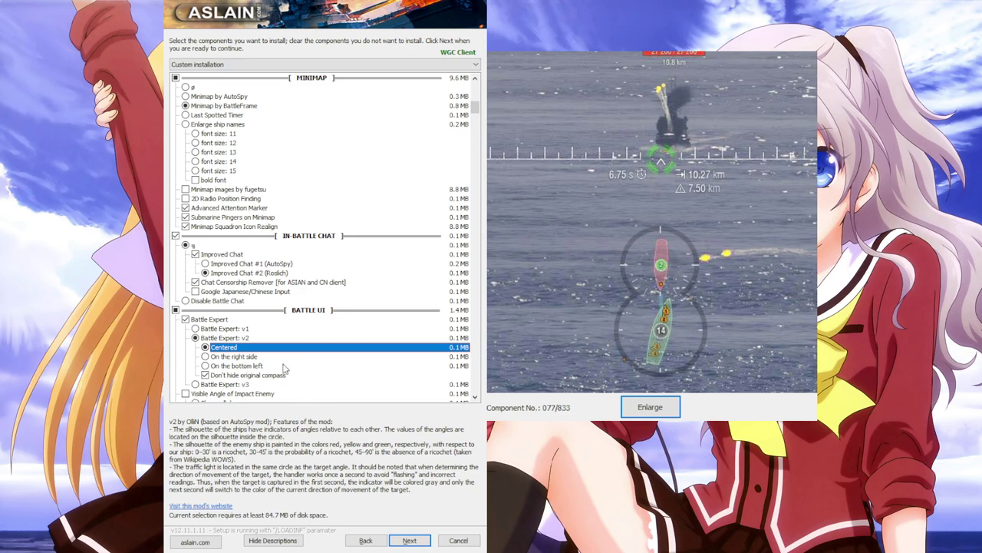
# Review the Battle UI mods Regen Assistant, Build Viewer, 3D Radar and Intuitions, leaving them enabled
pyautogui.scroll(-5, 282, 369)
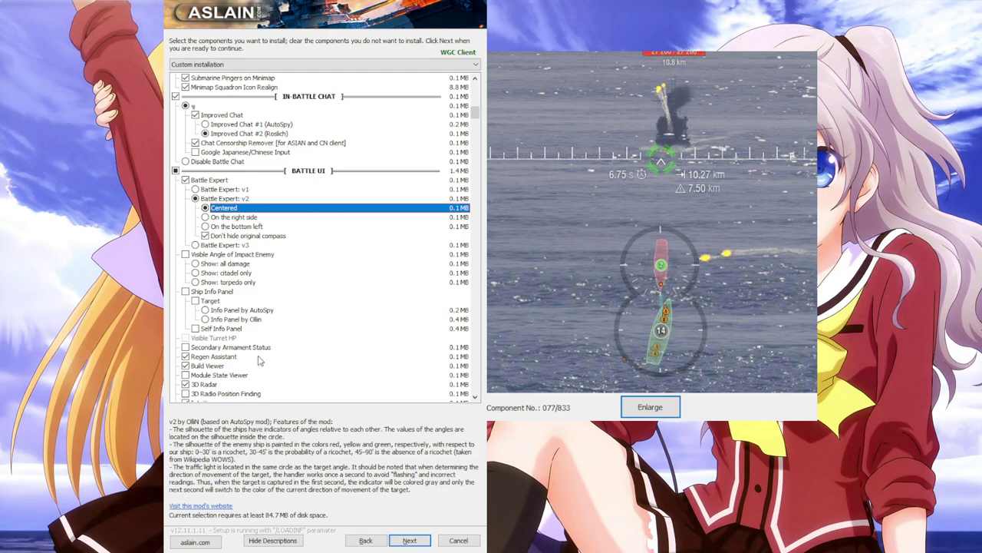
pyautogui.click(259, 359)
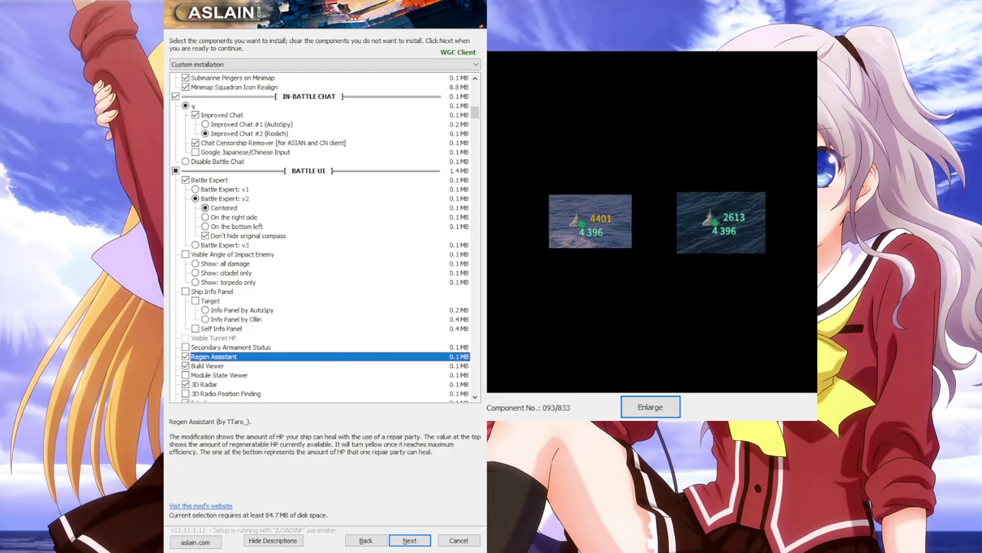
pyautogui.click(235, 367)
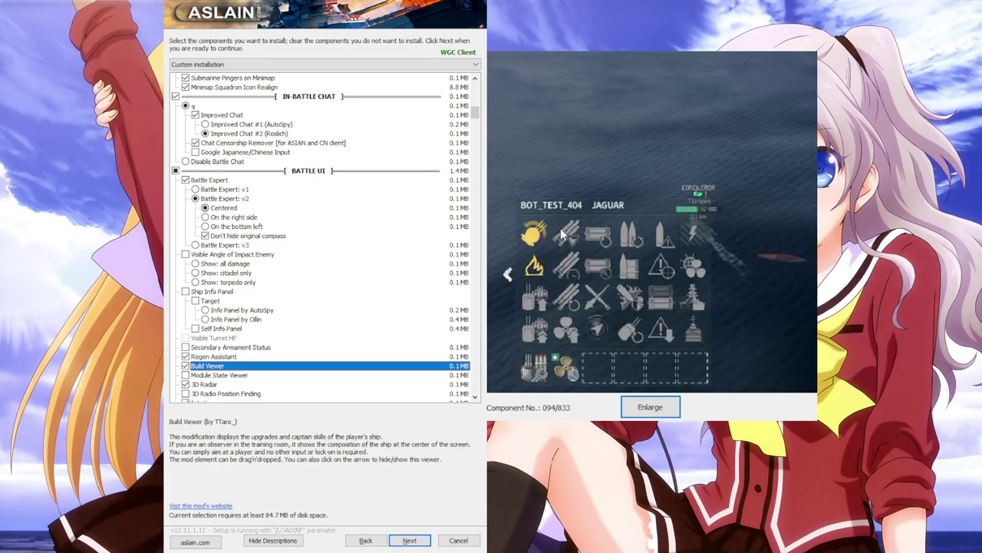
pyautogui.scroll(-3, 223, 341)
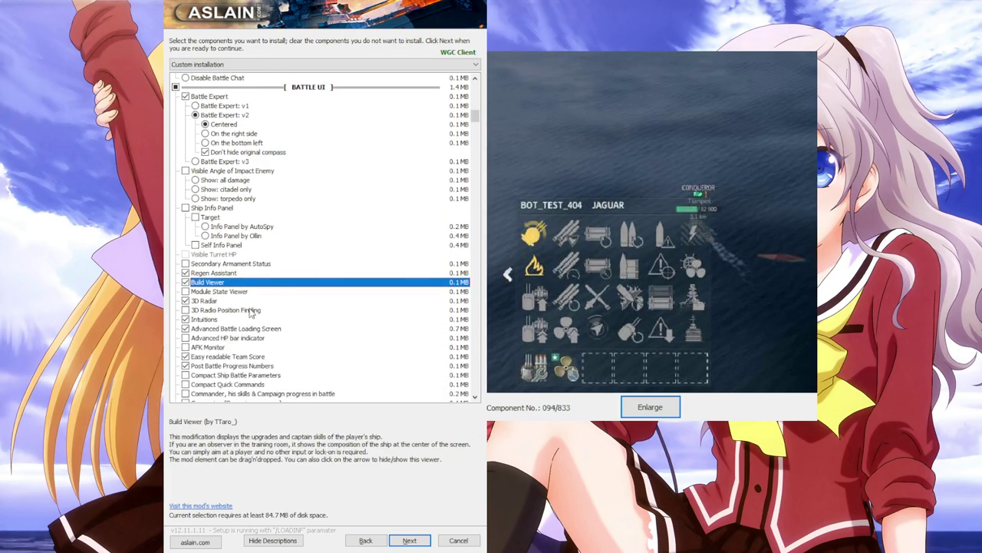
pyautogui.click(247, 301)
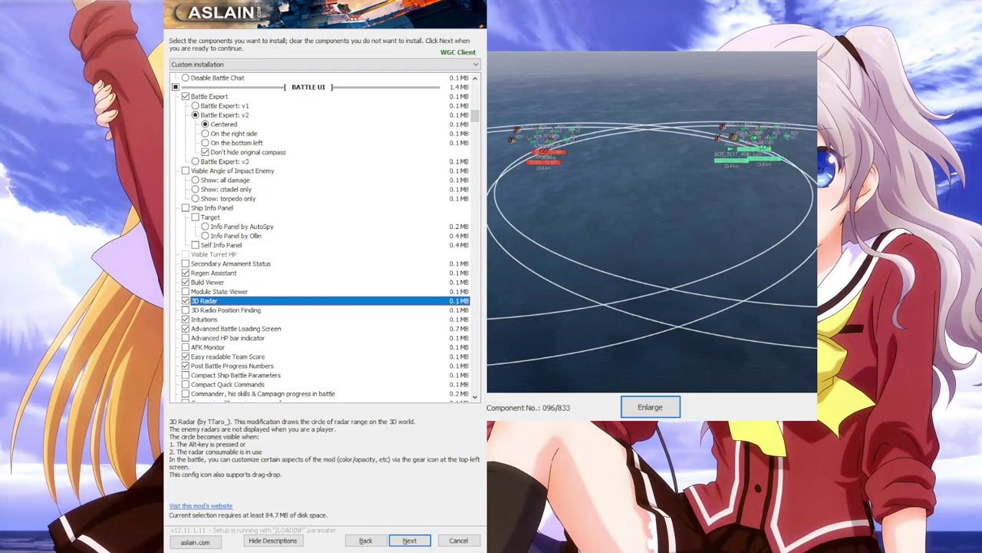
pyautogui.click(226, 321)
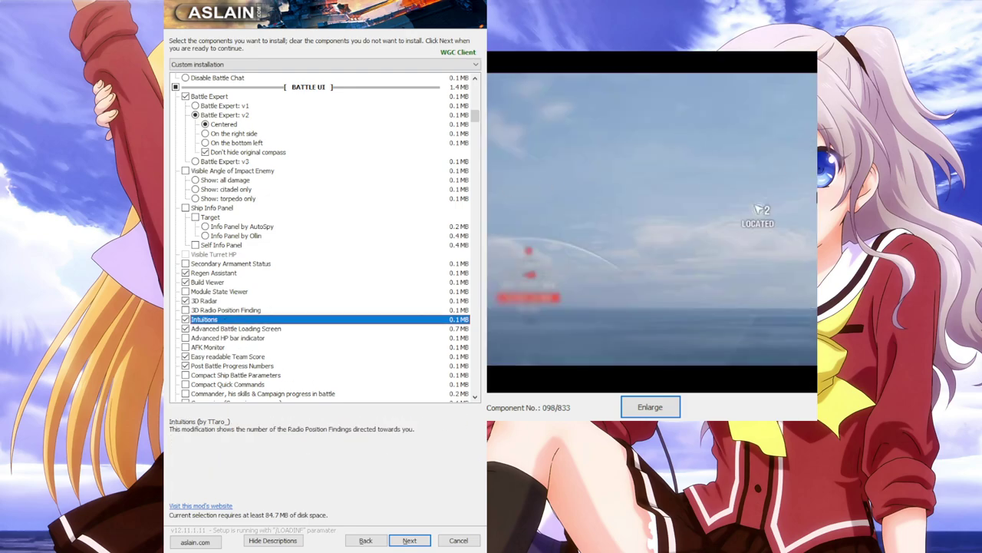
# Review Advanced Battle Loading Screen, Easy readable Team Score and Post Battle Progress Numbers, leaving them enabled
pyautogui.click(230, 330)
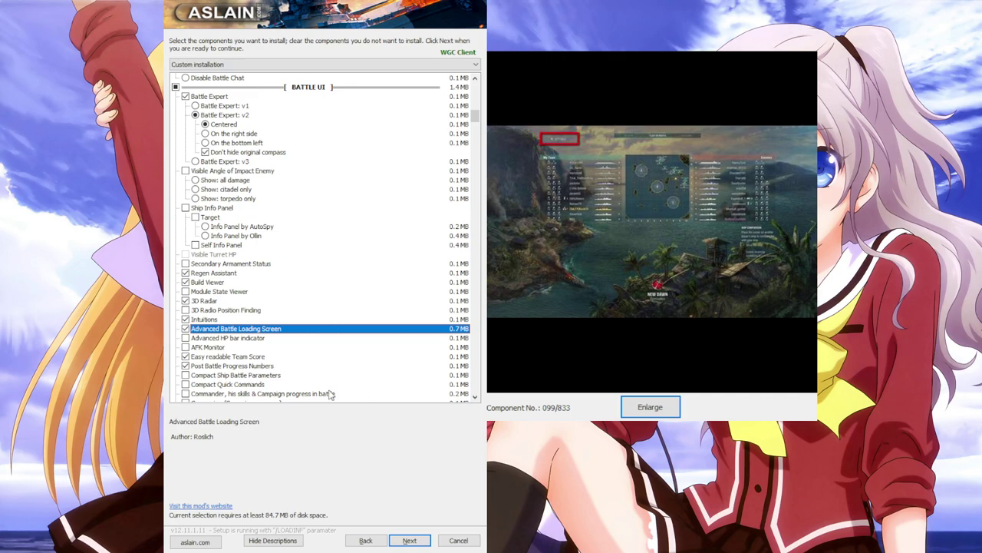
pyautogui.click(221, 357)
pyautogui.press('space')
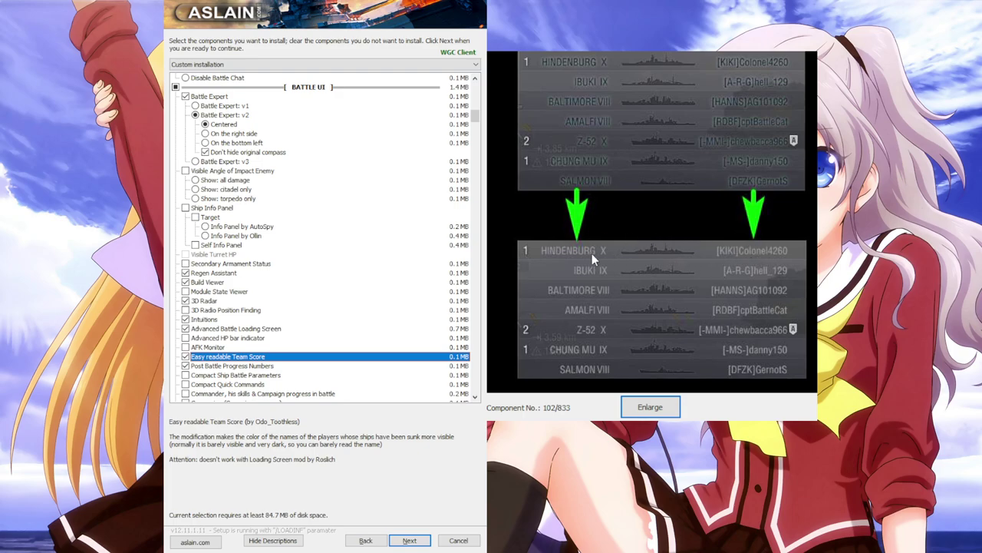
pyautogui.press('Down')
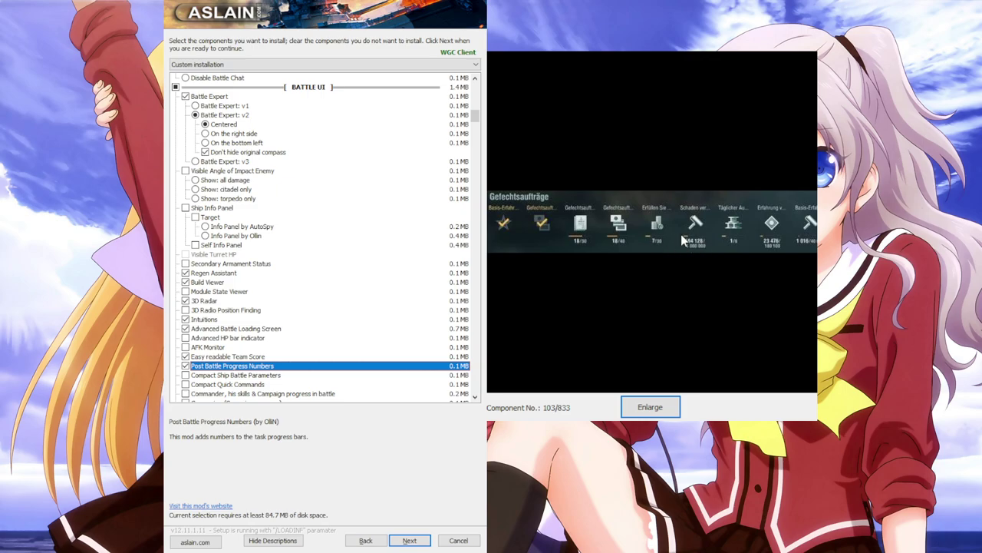
pyautogui.scroll(-3, 290, 291)
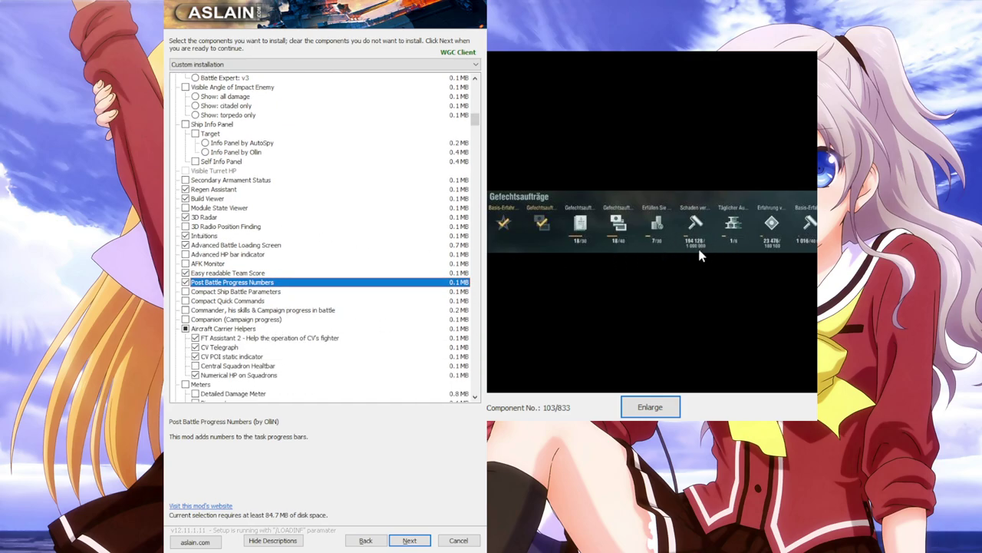
# Review the Aircraft Carrier Helpers mods FT Assistant 2, CV Telegraph, CV POI static indicator and Numerical HP on Squadrons
pyautogui.scroll(-2, 401, 367)
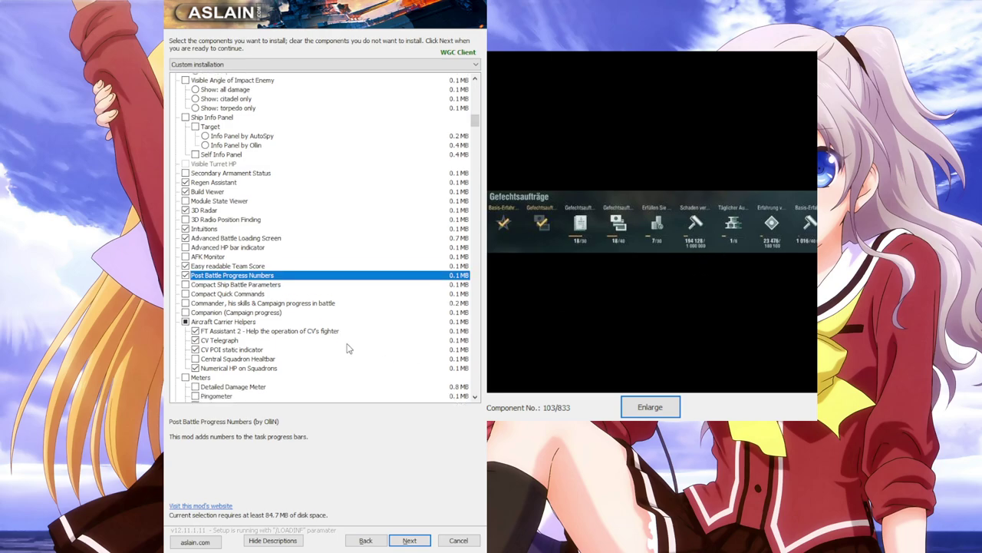
pyautogui.click(297, 284)
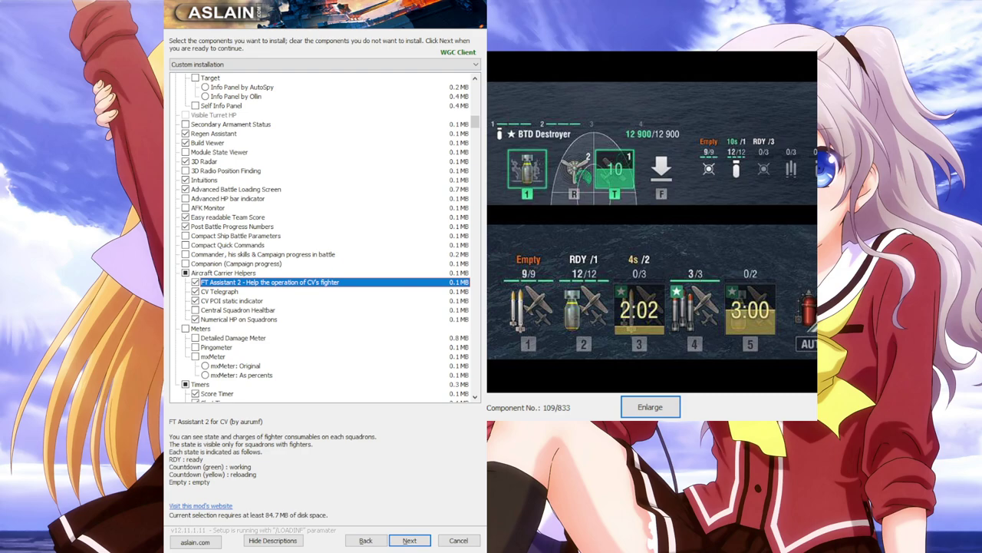
pyautogui.click(220, 293)
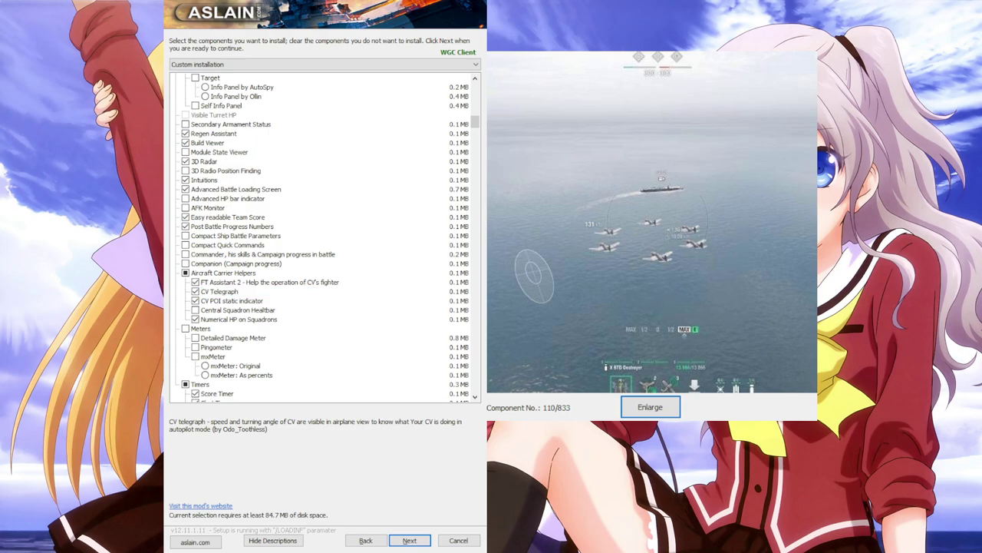
pyautogui.click(230, 300)
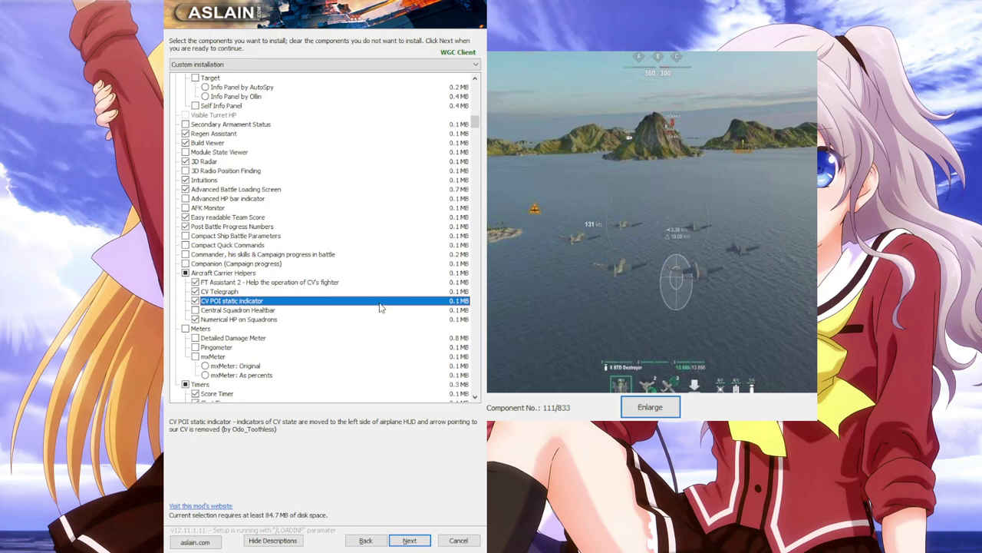
pyautogui.press('Down')
pyautogui.press('Down')
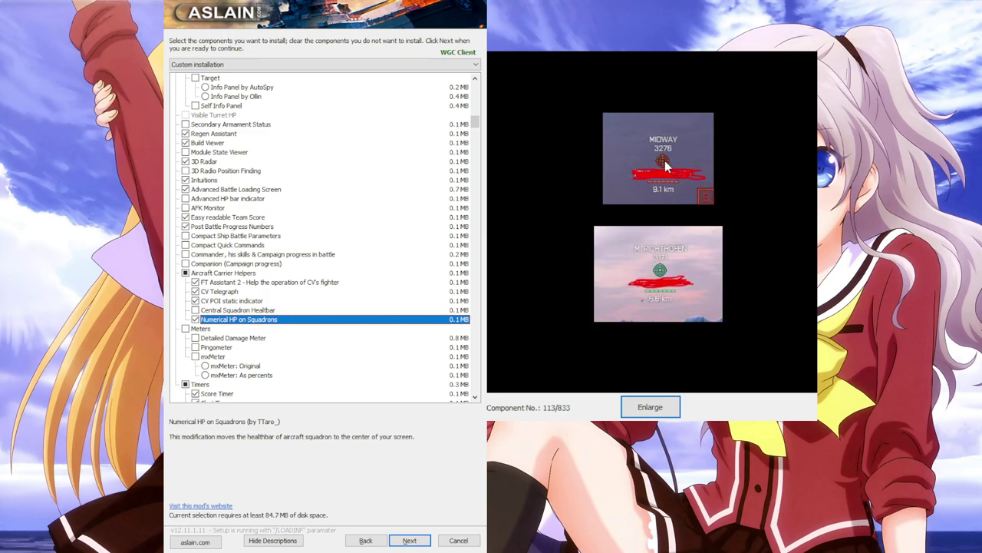
# Review the Timers mods Score Timer, Shot Timer, Radar Timer, Clock in battle and Numerical Capture Time on Objectives
pyautogui.scroll(-4, 230, 292)
pyautogui.click(217, 283)
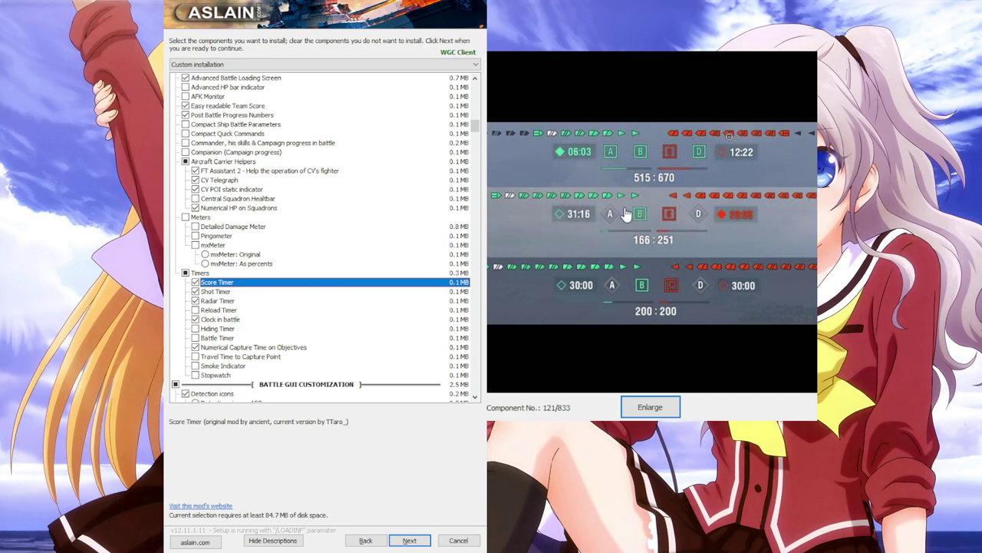
pyautogui.click(225, 292)
pyautogui.click(225, 293)
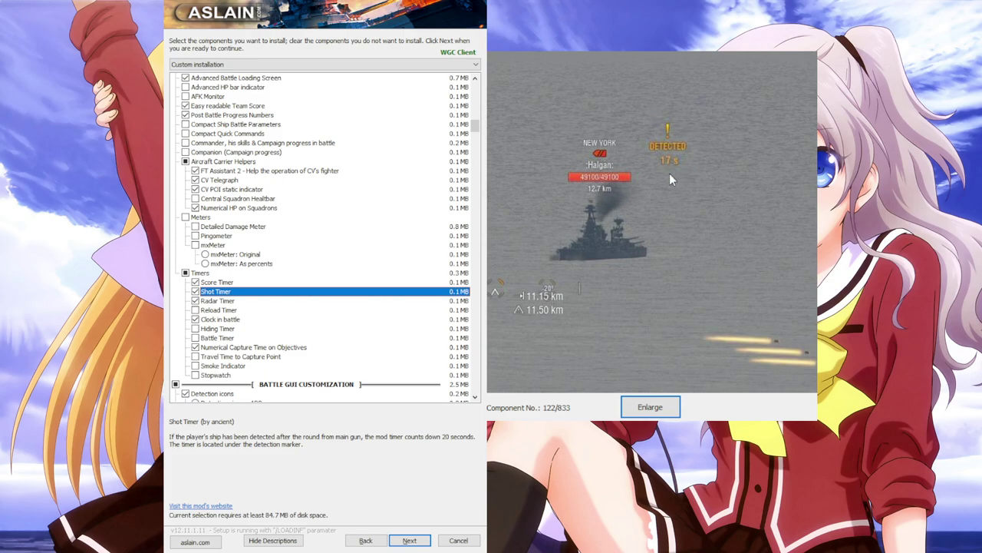
pyautogui.click(254, 302)
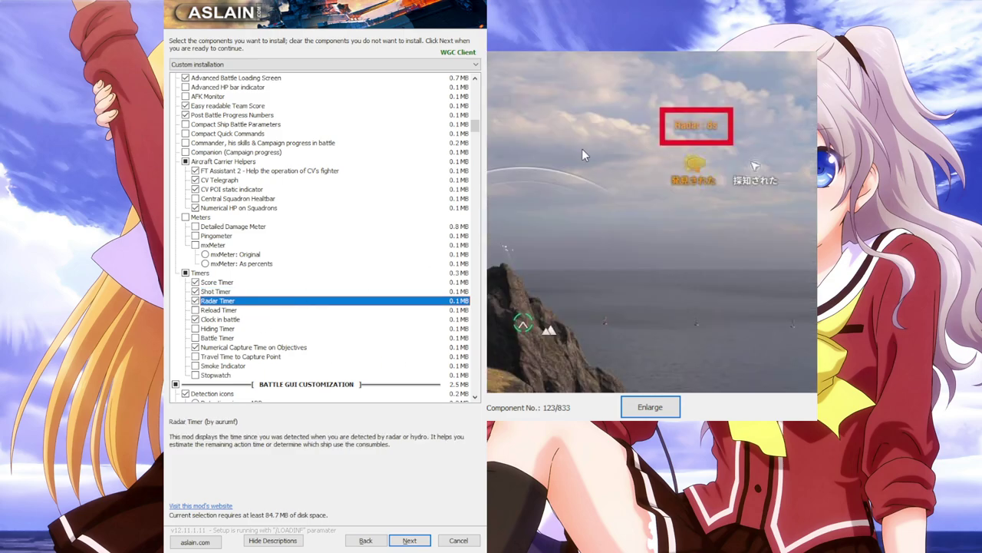
pyautogui.click(253, 319)
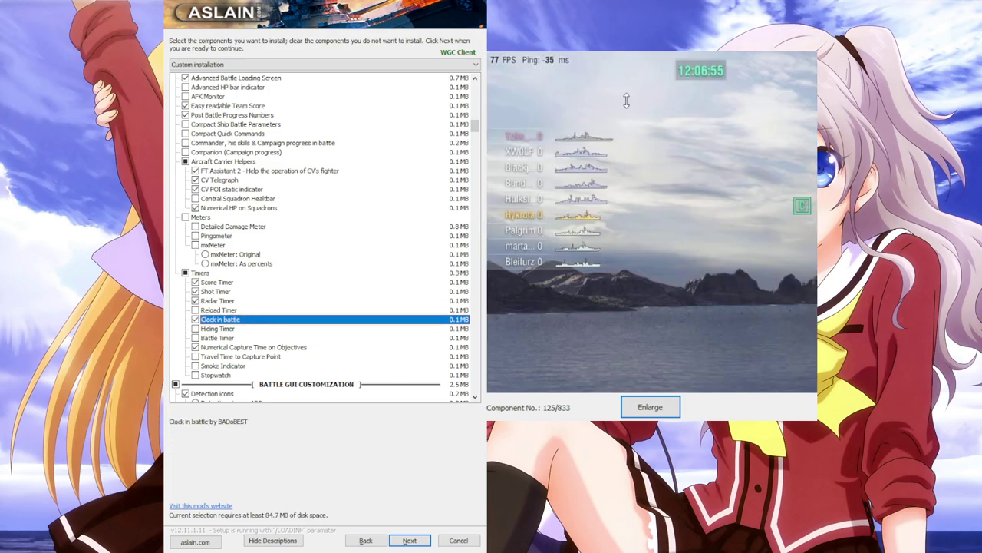
pyautogui.scroll(-2, 414, 231)
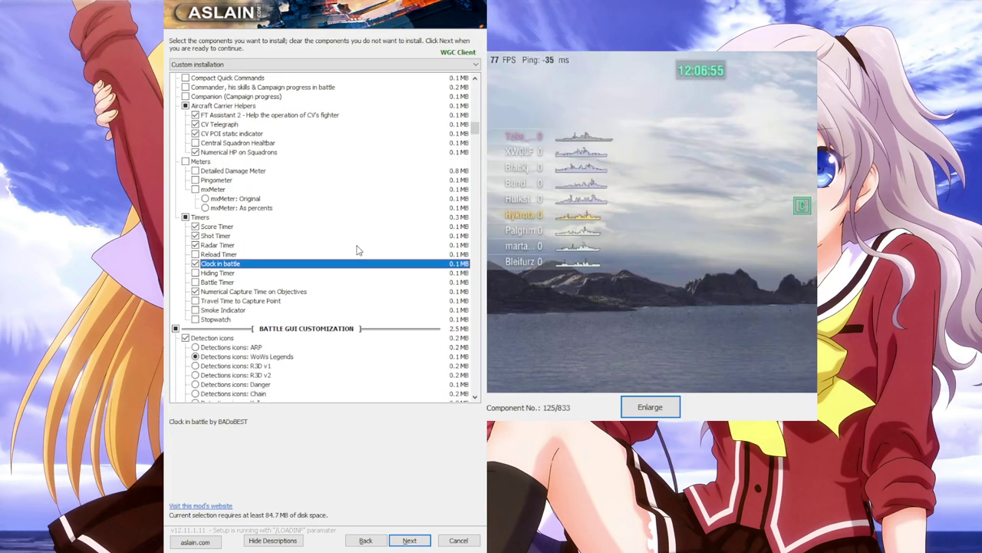
pyautogui.click(280, 292)
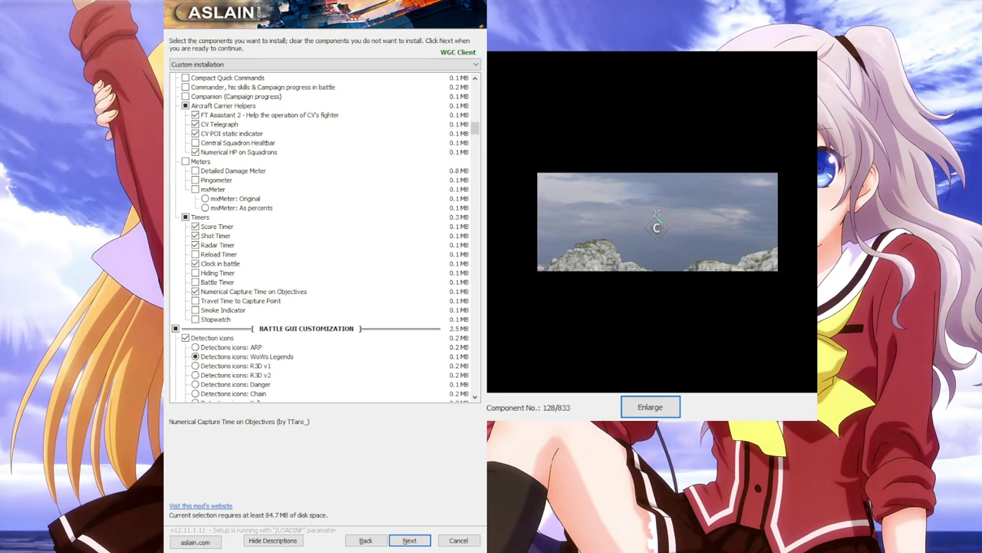
# Review the WoWs Legends detection icons and the Ribbons v2 badges in the Battle GUI Customization section
pyautogui.click(247, 356)
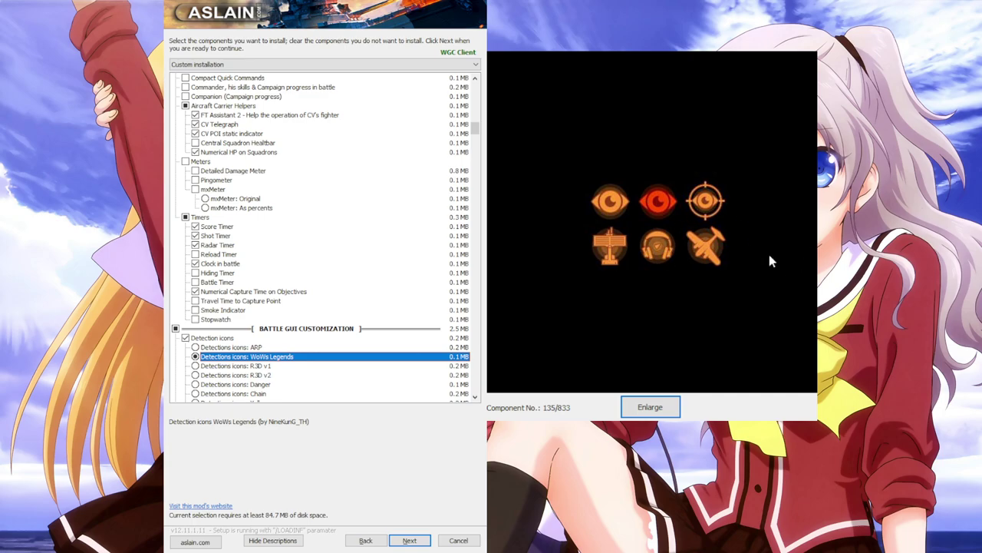
pyautogui.scroll(-8, 326, 271)
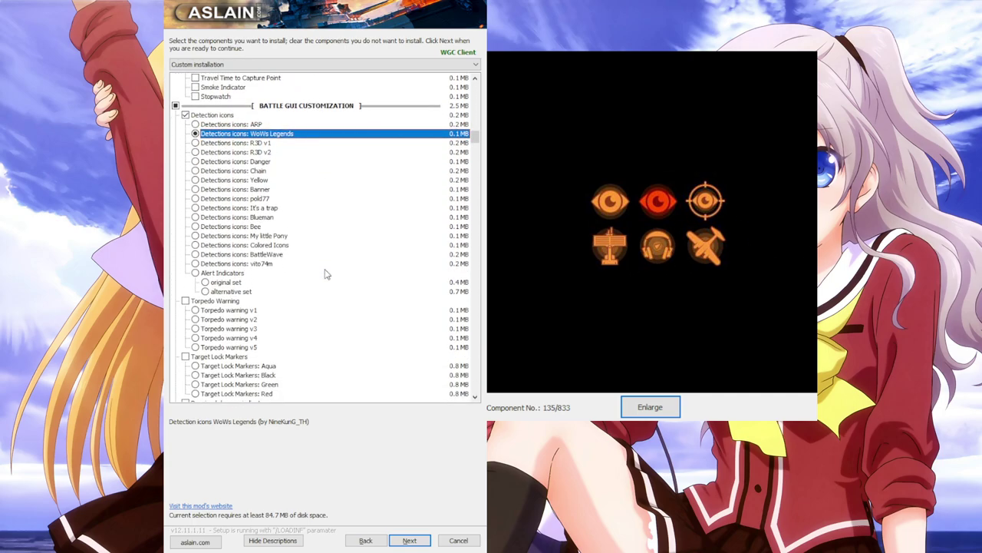
pyautogui.scroll(-3, 325, 274)
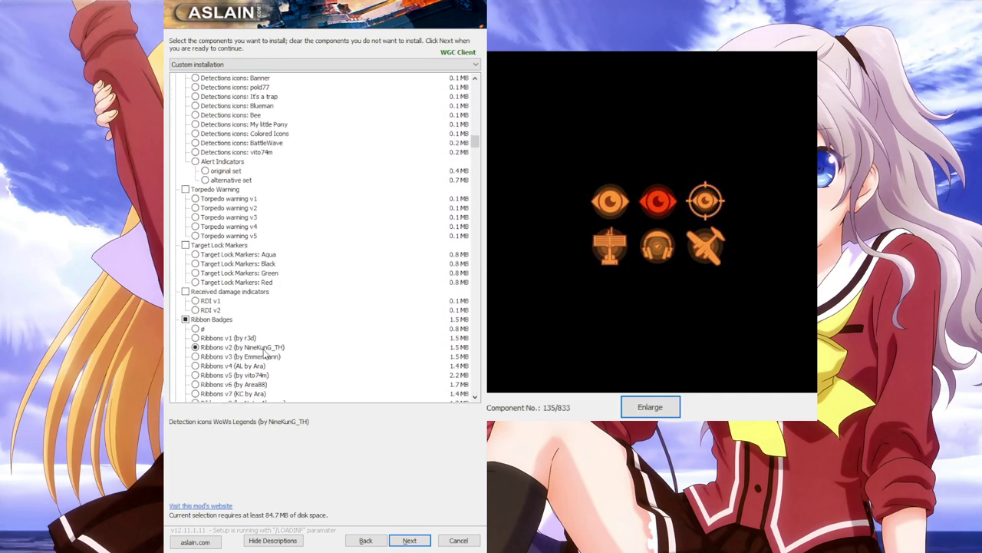
pyautogui.click(264, 348)
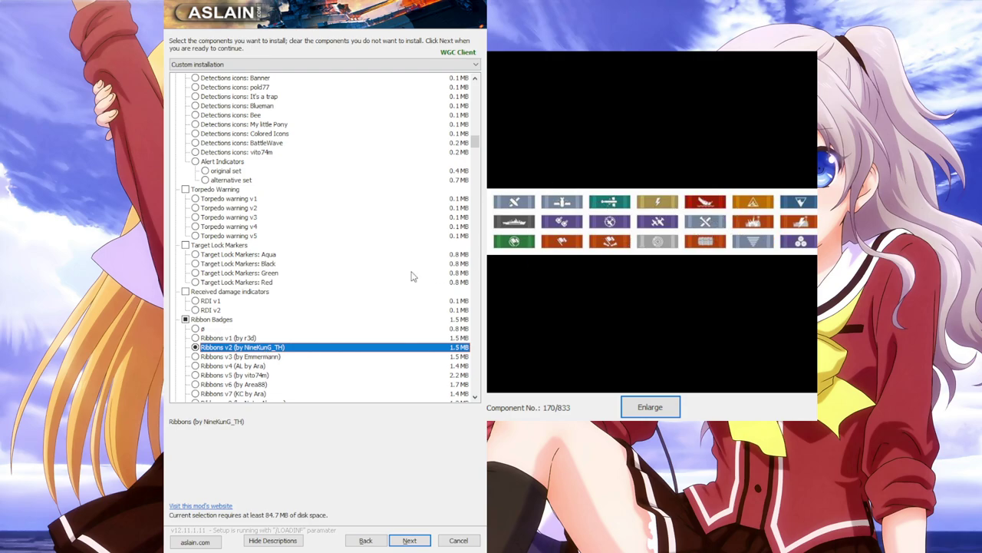
# Review the selected consumables icon set and the letter designations for shell types and for bomb and rocket types
pyautogui.scroll(-4, 347, 281)
pyautogui.scroll(-10, 347, 282)
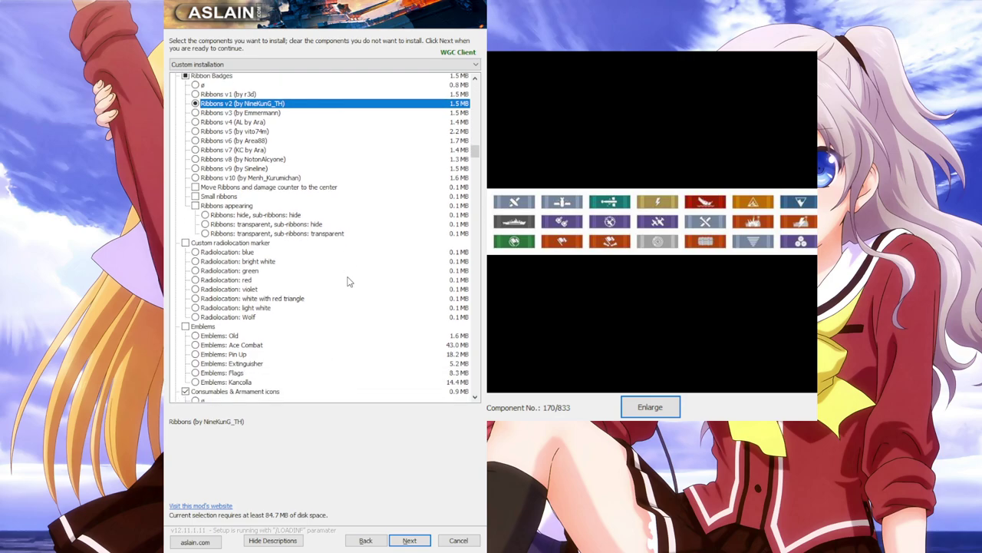
pyautogui.scroll(-1, 347, 281)
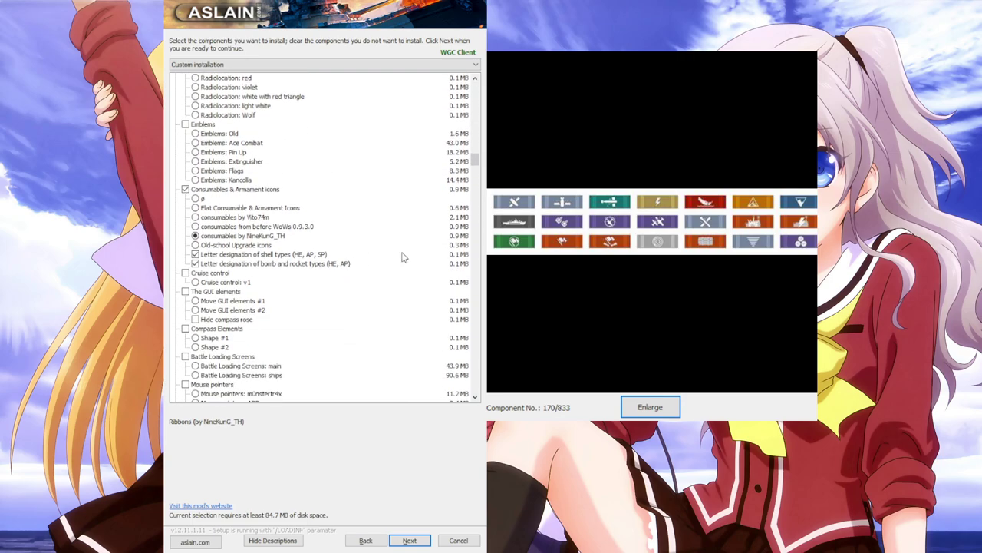
pyautogui.click(273, 237)
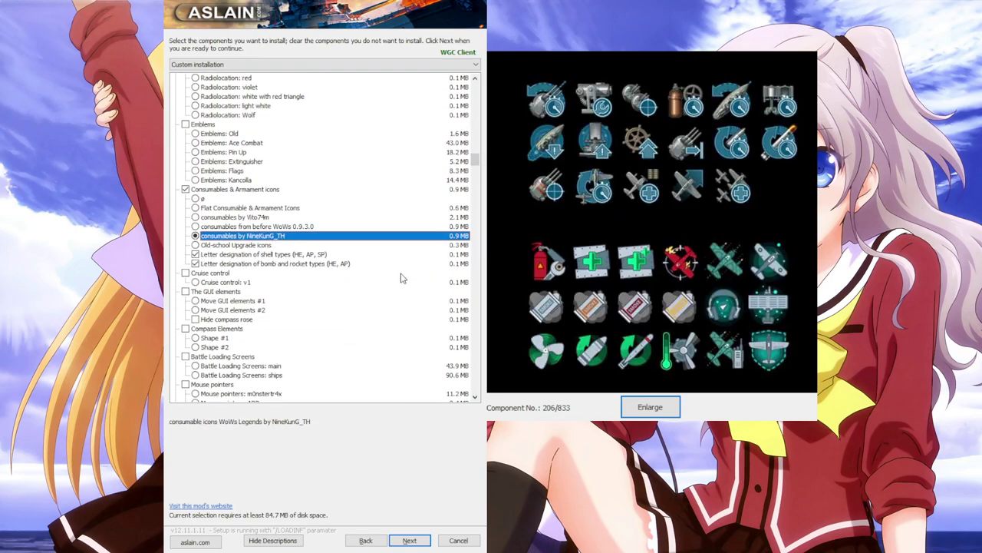
pyautogui.click(286, 255)
pyautogui.click(287, 262)
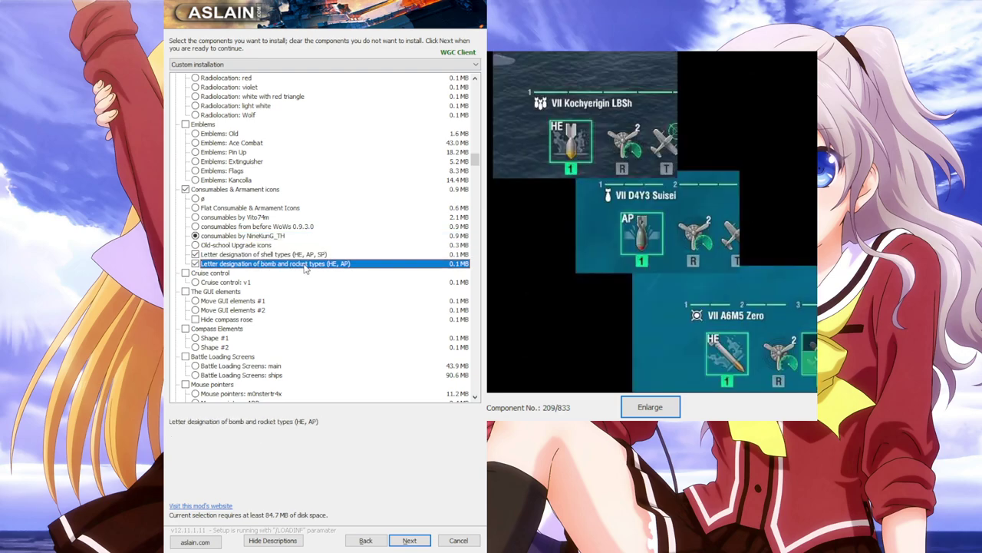
# Review Sector collision red, Dirt Repellent, Remove unwanted texts from the map view, and Dog Tags Remover
pyautogui.scroll(-8, 347, 278)
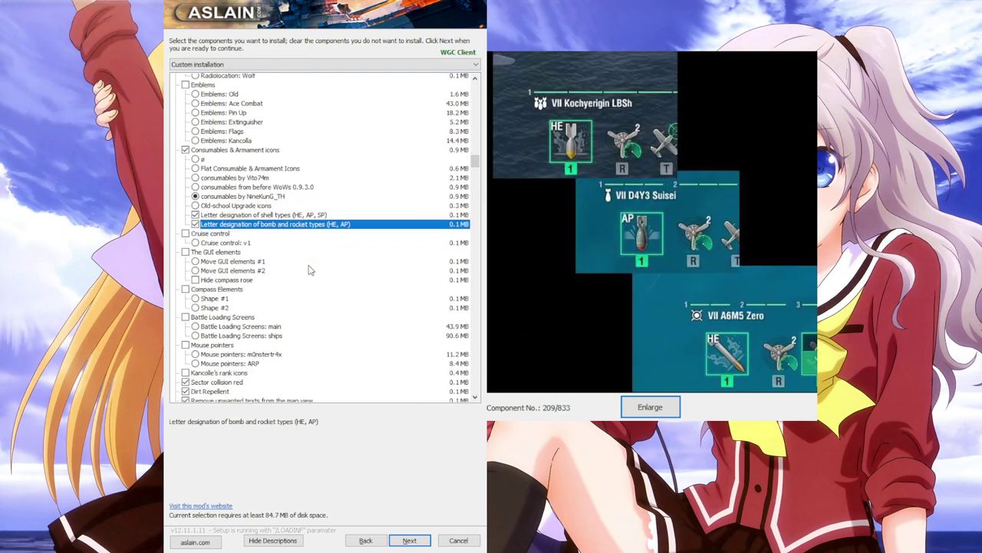
pyautogui.click(227, 199)
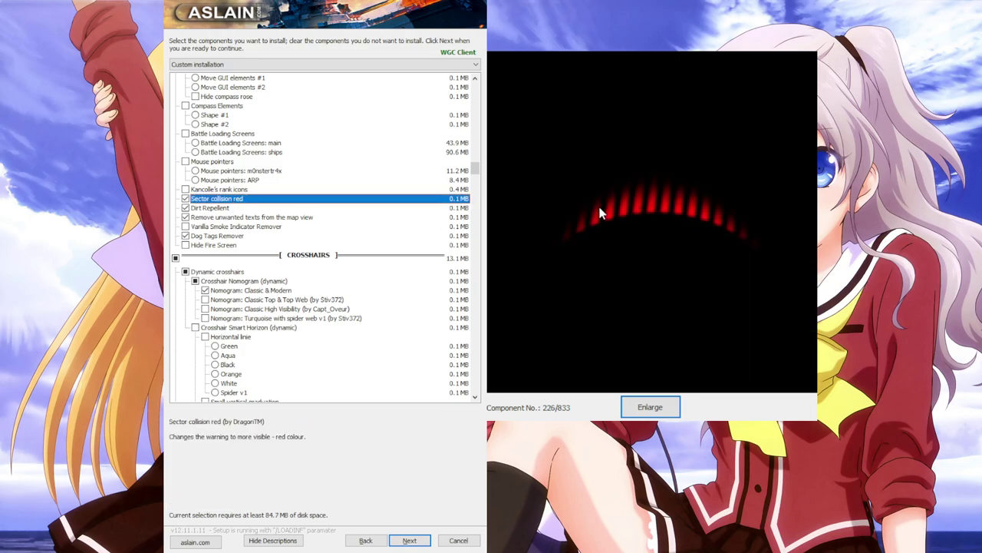
pyautogui.click(254, 209)
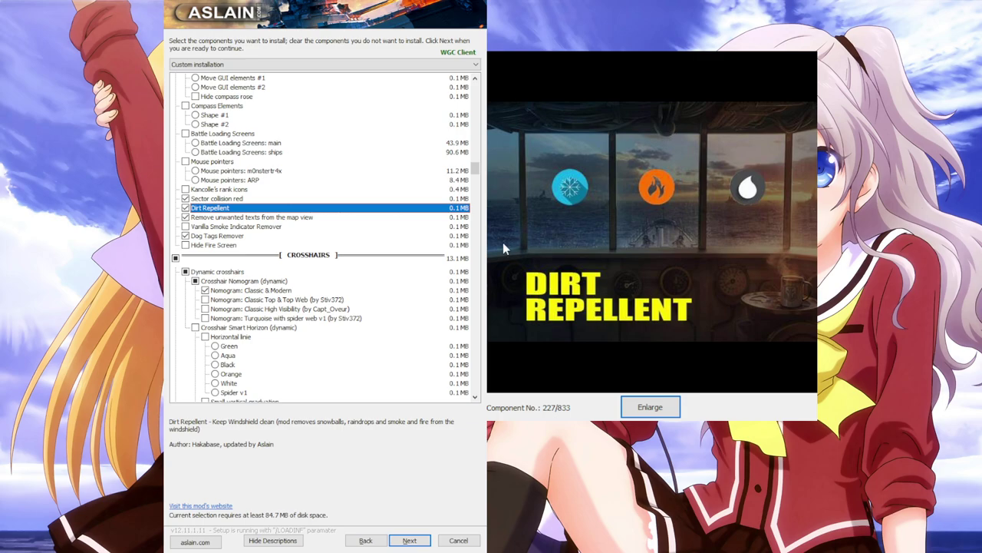
pyautogui.click(306, 219)
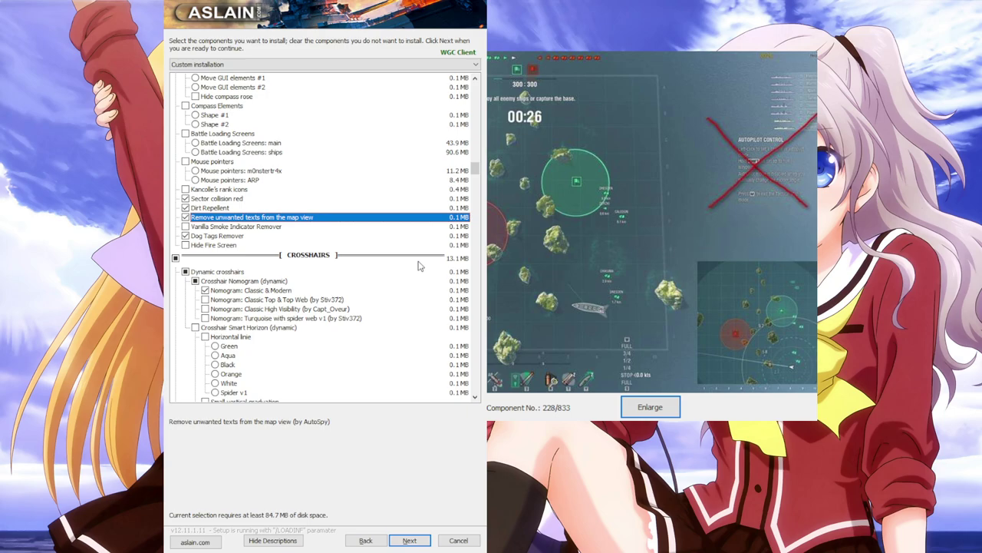
pyautogui.click(231, 237)
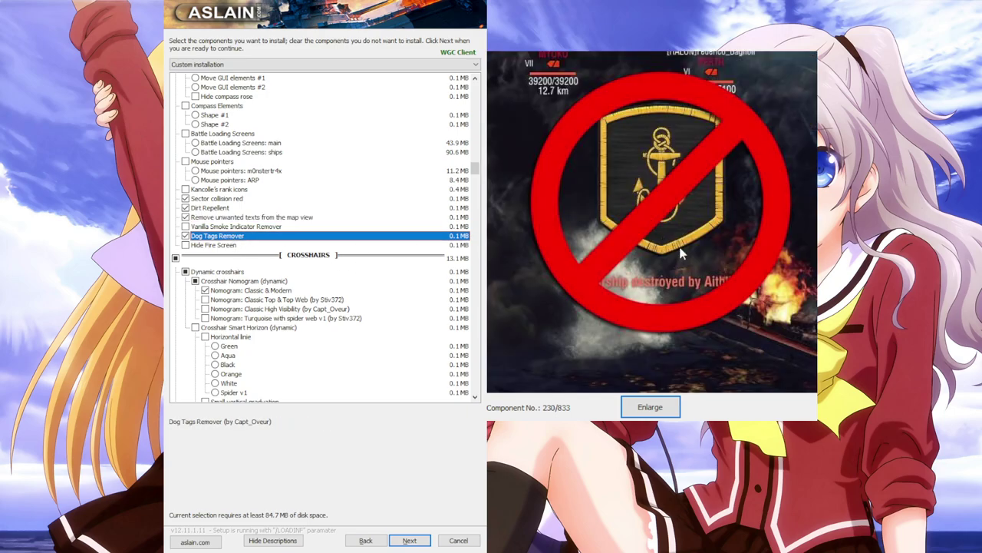
# Review the dynamic crosshair option Nomogram: Classic & Modern and keep it as the enabled nomogram
pyautogui.click(283, 291)
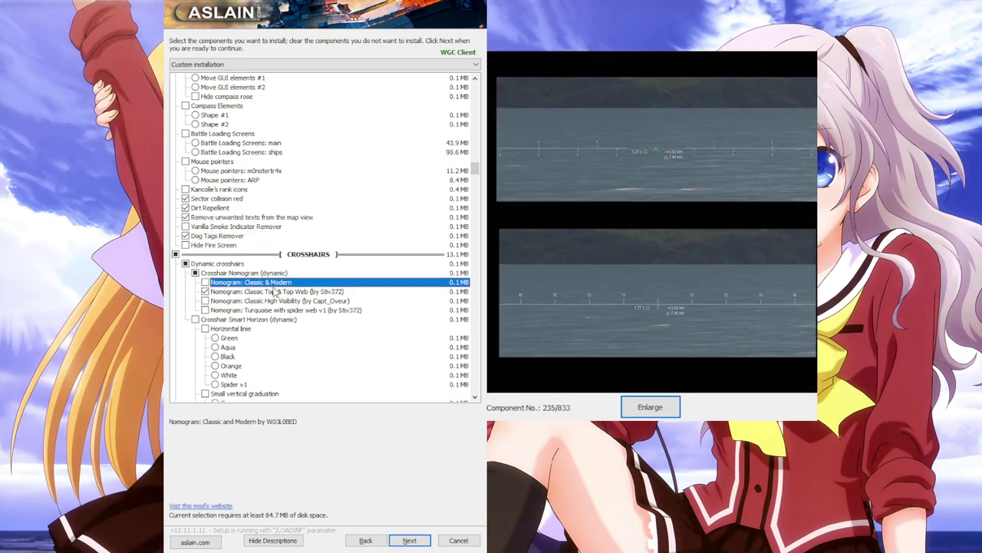
pyautogui.click(273, 290)
pyautogui.click(274, 284)
# Review Binocular Frame Remover and Blur Effects Remover at the end of the Crosshairs section, keeping both enabled
pyautogui.scroll(-7, 399, 318)
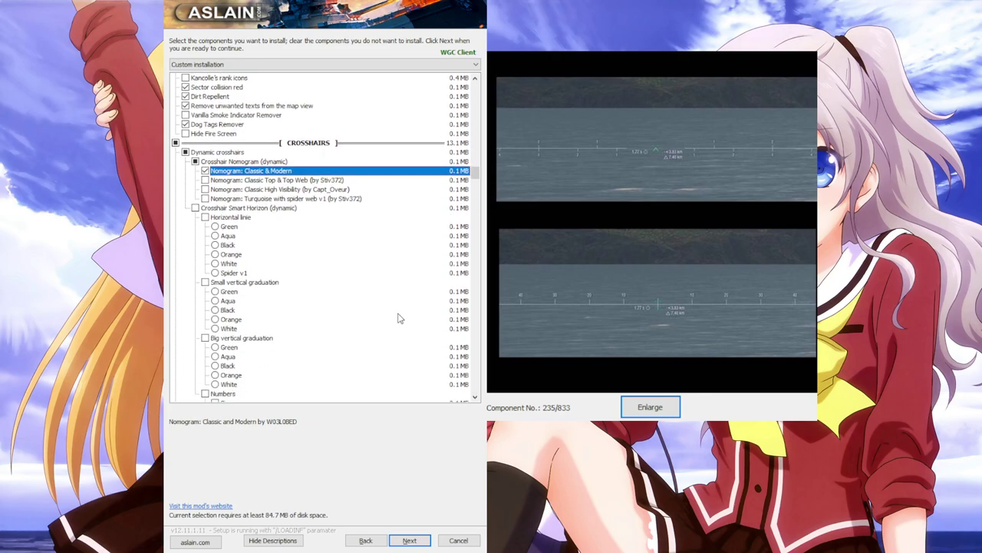
pyautogui.scroll(-4, 370, 294)
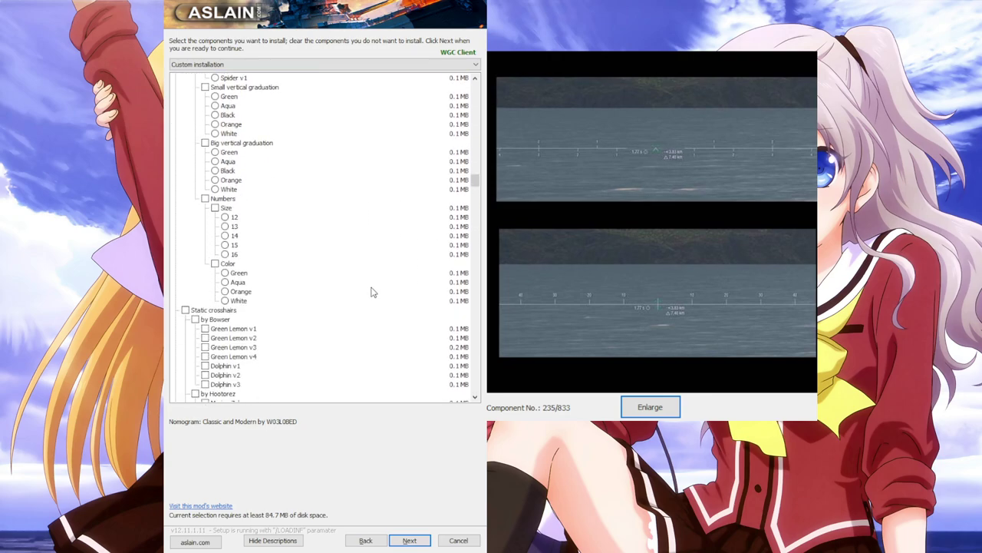
pyautogui.scroll(-4, 343, 257)
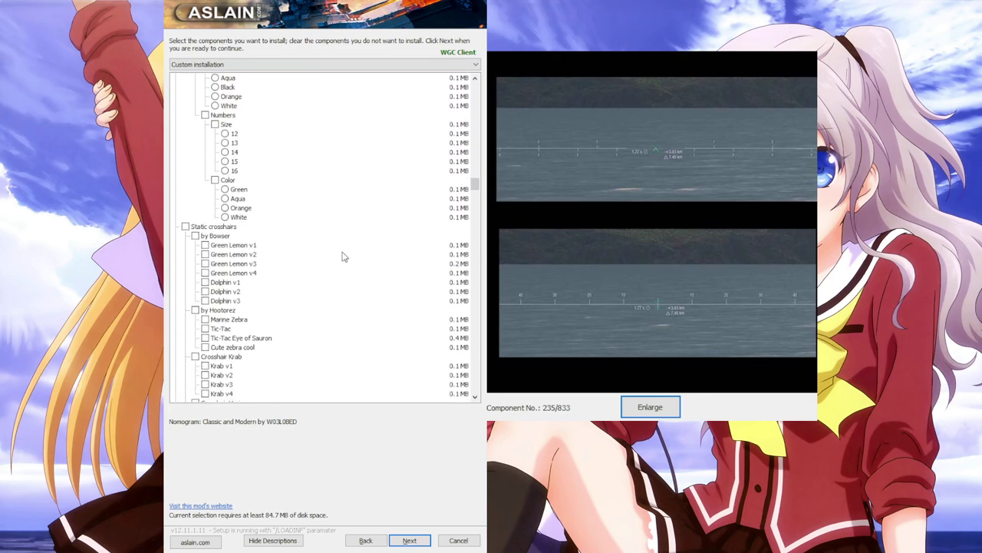
pyautogui.scroll(-12, 343, 256)
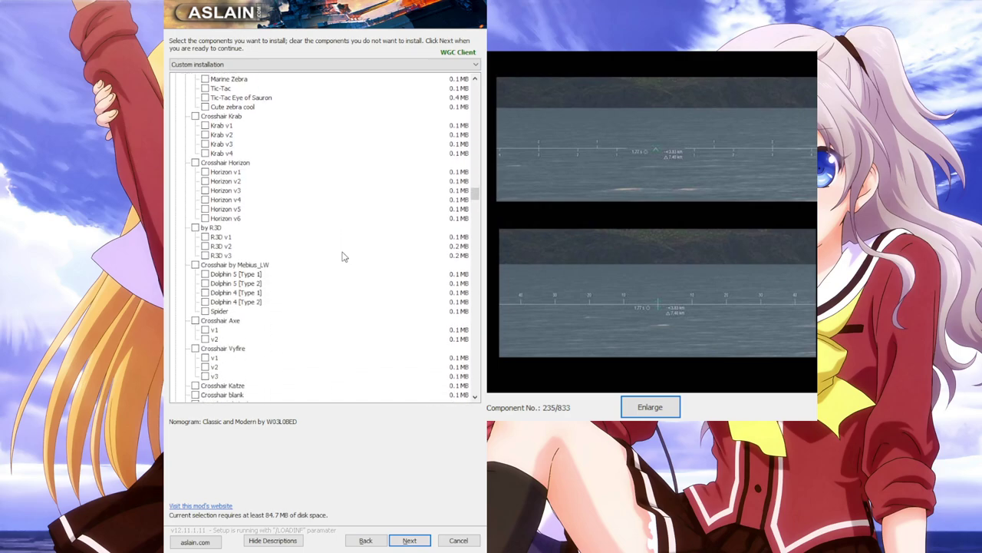
pyautogui.scroll(-6, 343, 257)
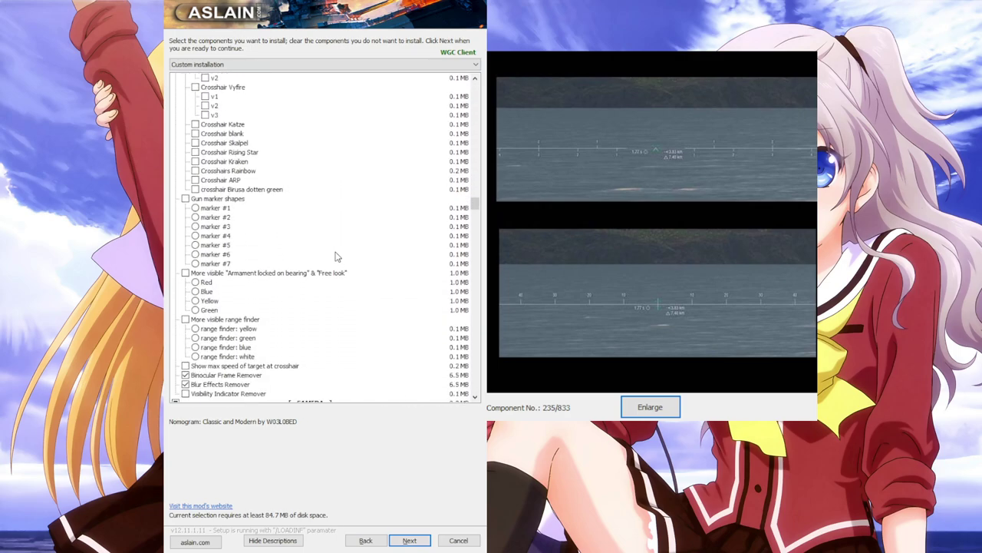
pyautogui.scroll(-3, 333, 288)
pyautogui.click(244, 292)
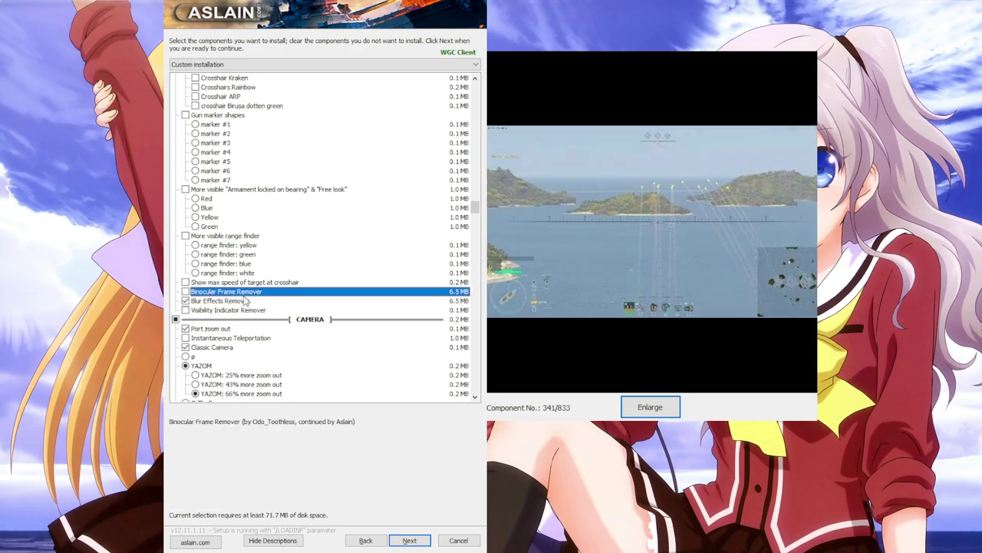
pyautogui.click(248, 302)
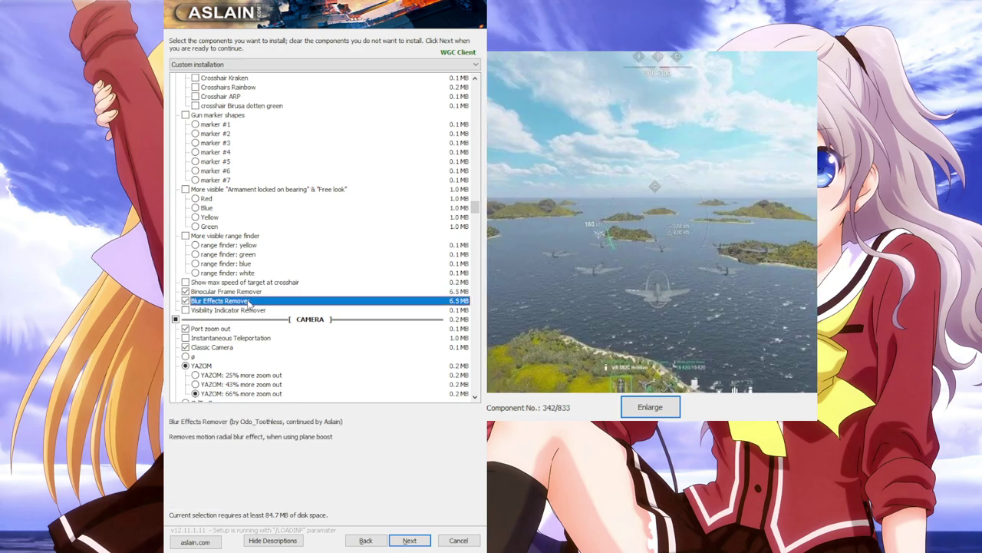
pyautogui.scroll(-2, 250, 303)
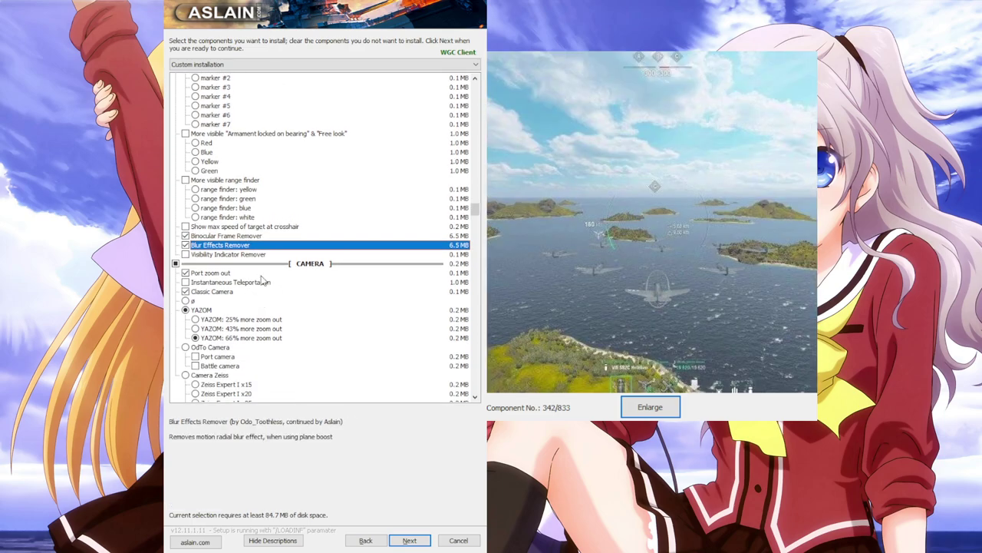
pyautogui.click(256, 240)
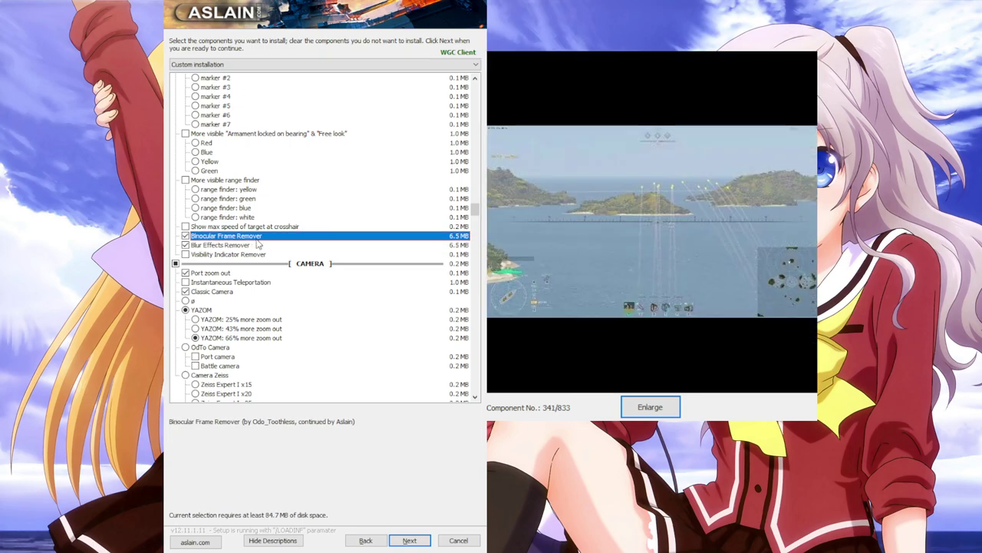
# Review the Camera mods Classic Camera and Port zoom out, keeping both enabled
pyautogui.click(234, 291)
pyautogui.click(234, 291)
pyautogui.click(241, 273)
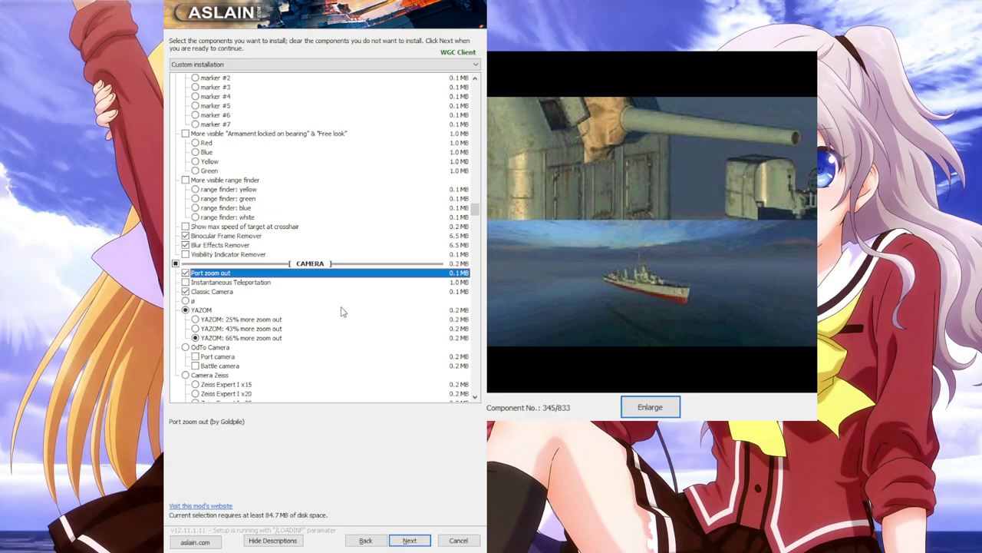
# Review the camera option YAZOM: 66% more zoom out, keeping it selected, and look over the remaining Camera choices
pyautogui.click(244, 330)
pyautogui.click(240, 340)
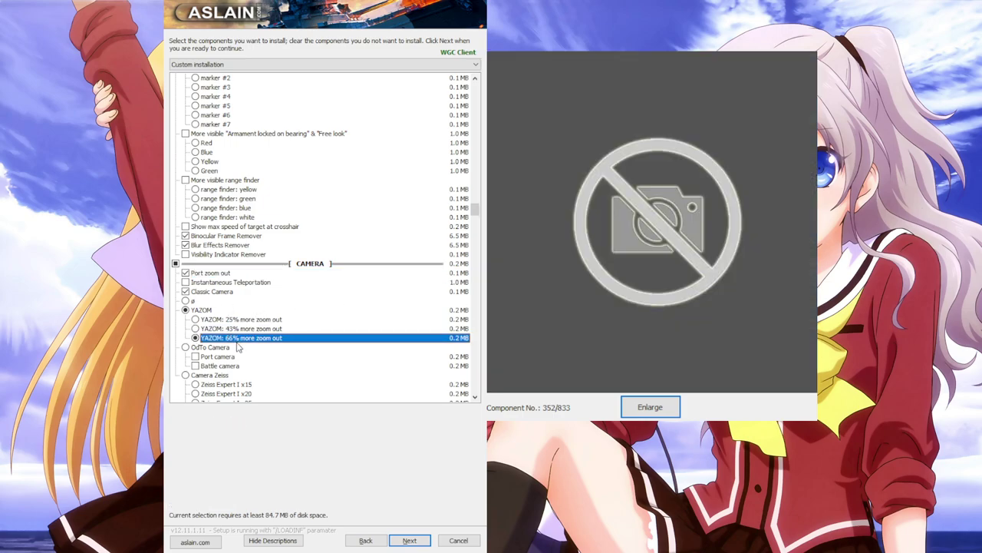
pyautogui.scroll(-12, 358, 323)
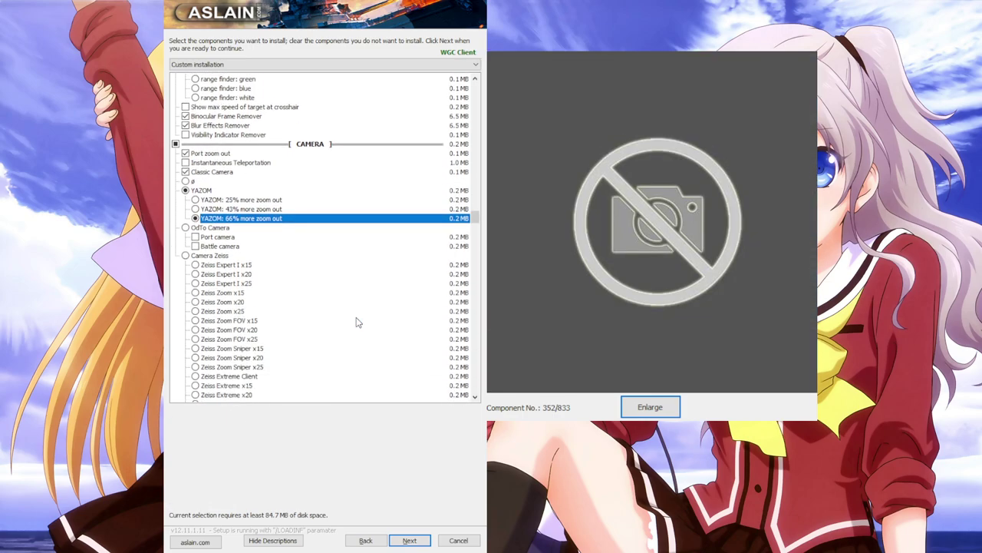
# Review the Port Interface mods Signal flags with price, Equipment Tab Improvements, Server population, Karma Info and Resources, keeping all enabled
pyautogui.scroll(-3, 284, 293)
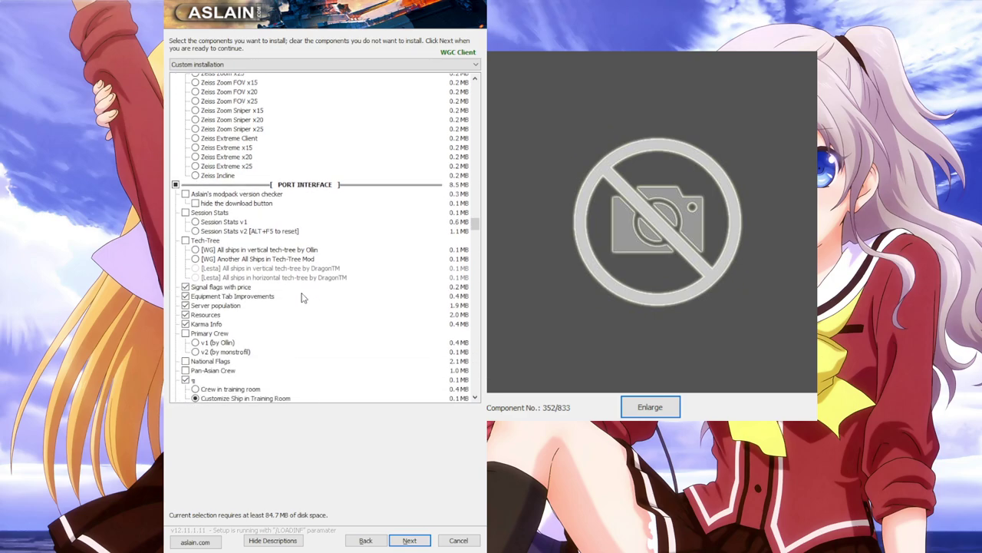
pyautogui.click(261, 229)
pyautogui.click(263, 229)
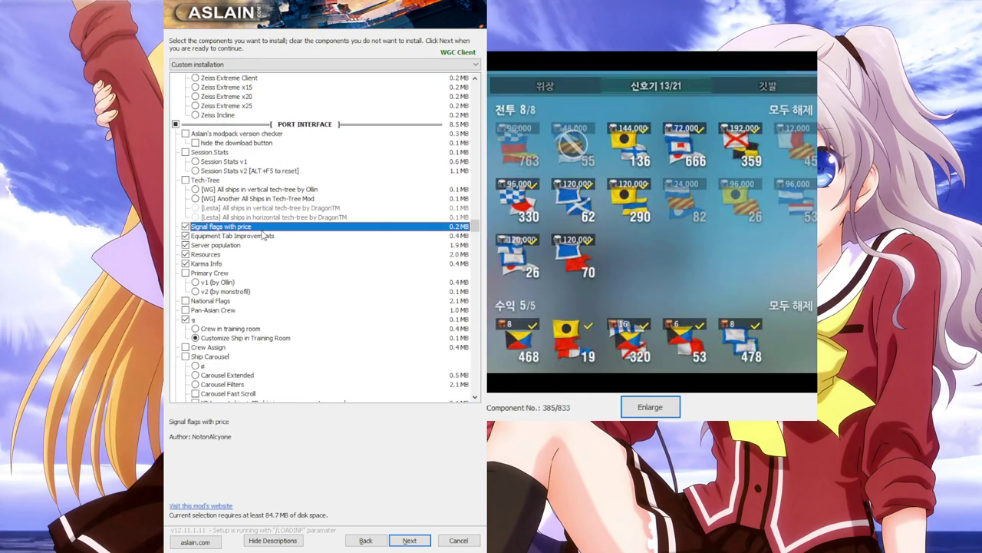
pyautogui.click(261, 237)
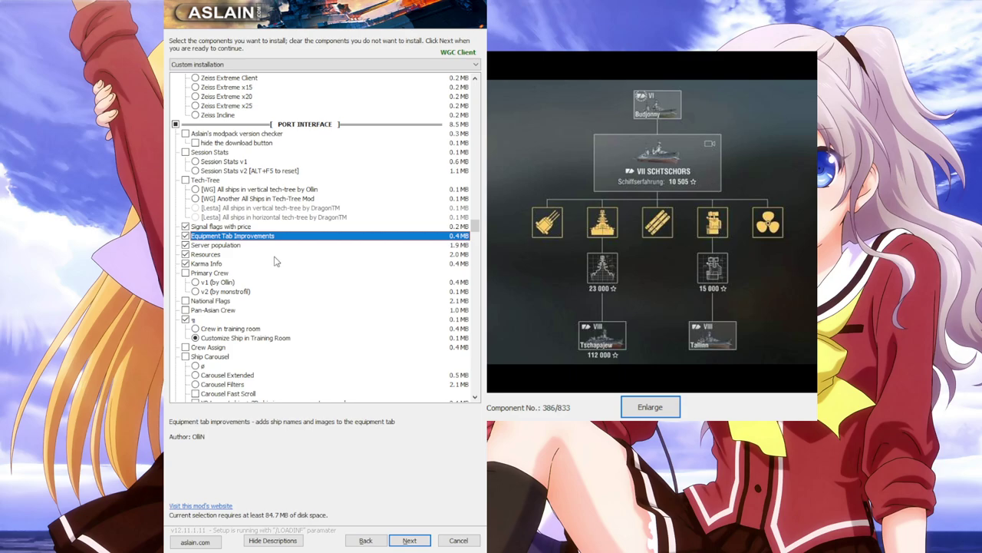
pyautogui.click(259, 246)
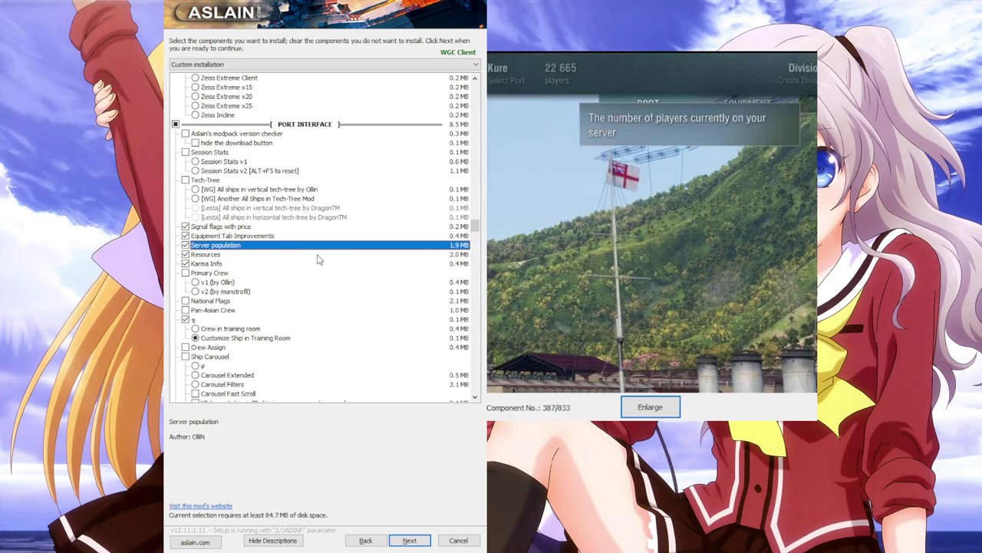
pyautogui.click(310, 264)
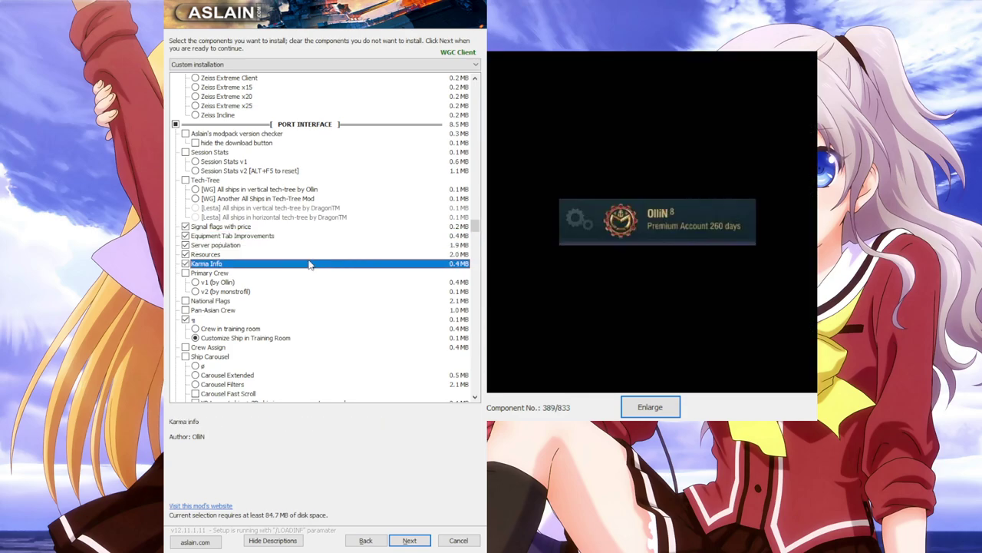
pyautogui.click(309, 255)
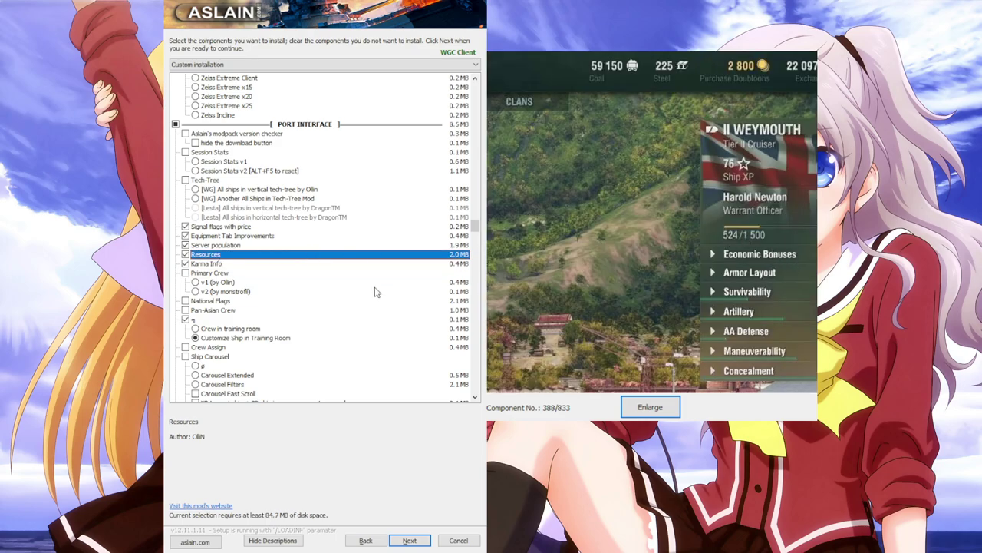
# Review Customize Ship in Training Room, Damage per minute, Overmatch & Speed Rounding Fix, and Banner switcher / Campaigns in port
pyautogui.scroll(-2, 291, 288)
pyautogui.click(295, 284)
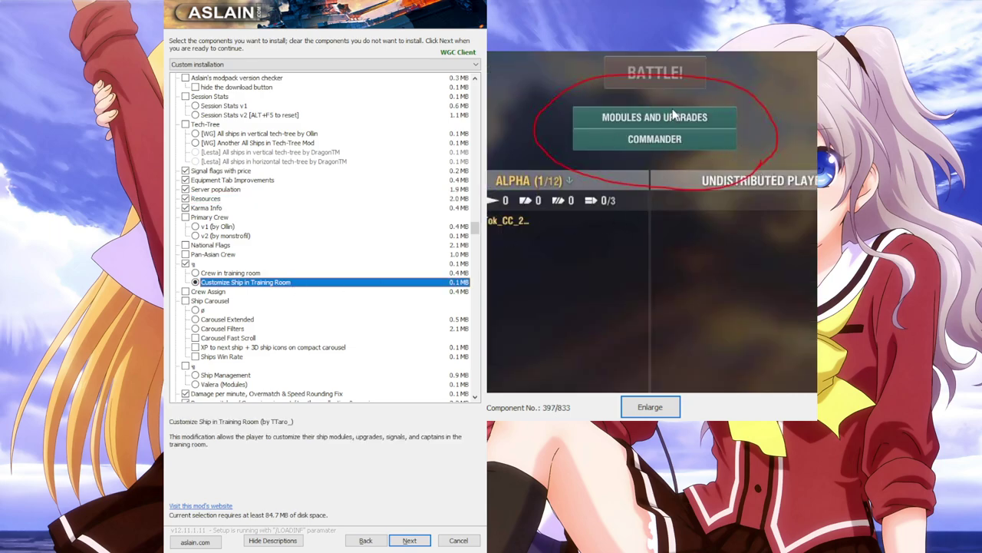
pyautogui.scroll(-5, 301, 266)
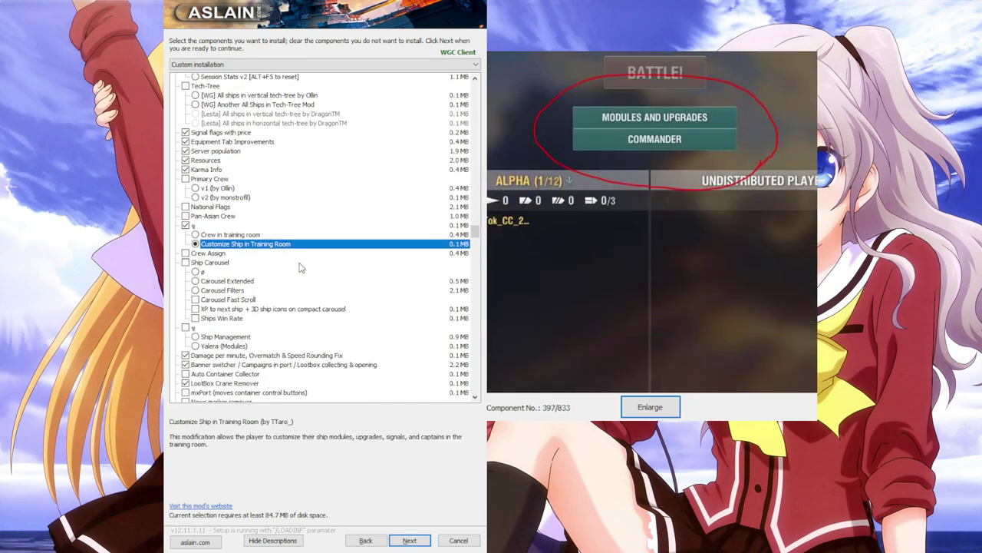
pyautogui.scroll(-1, 300, 266)
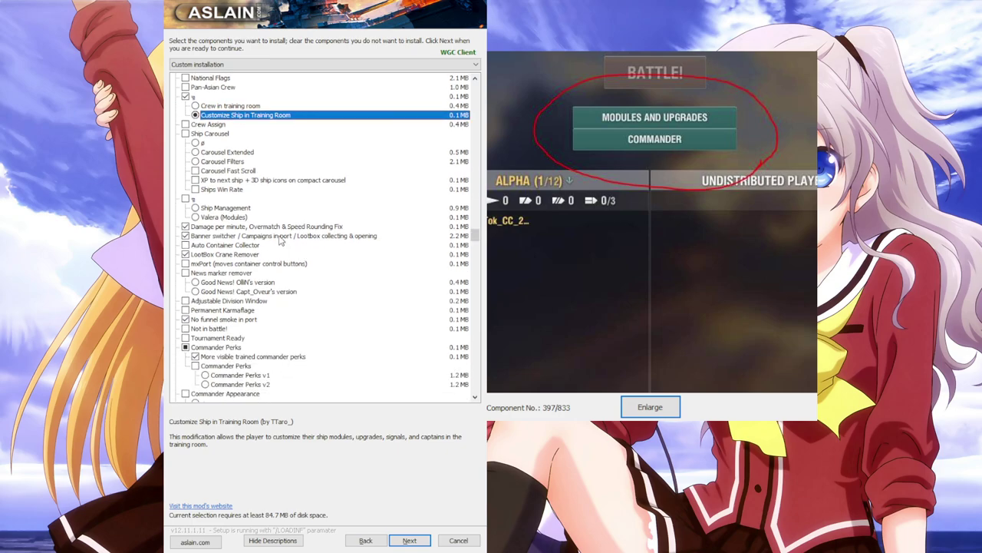
pyautogui.click(283, 227)
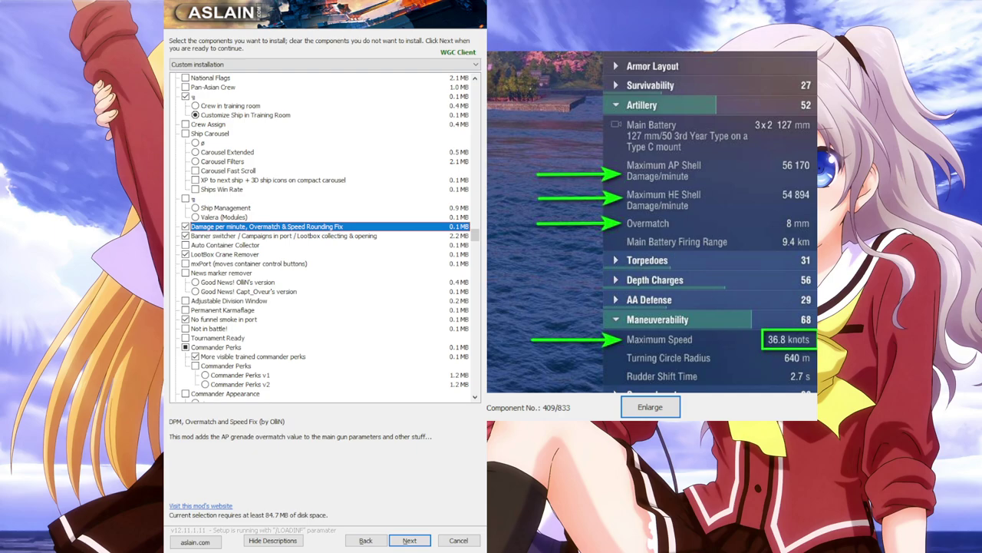
pyautogui.click(338, 237)
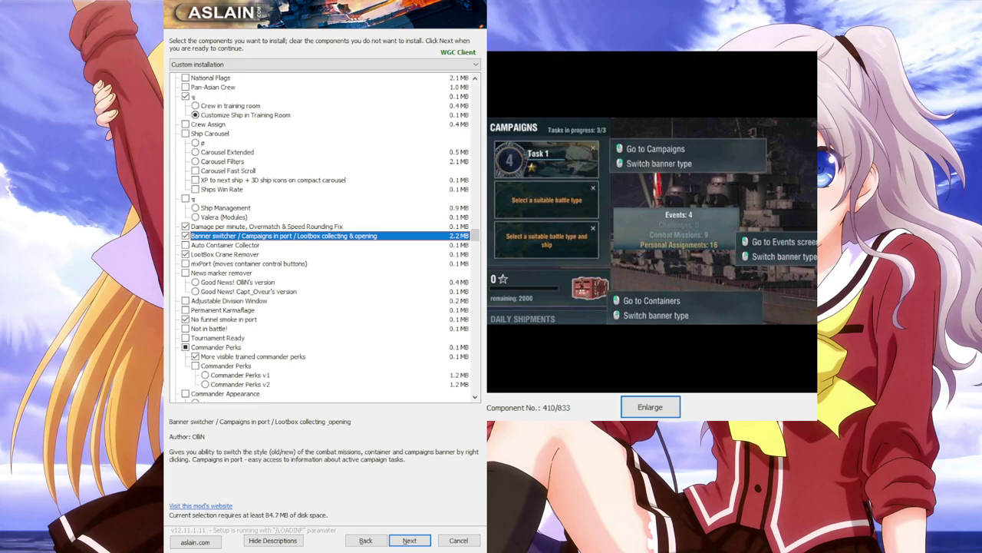
# Review LootBox Crane Remover, No funnel smoke in port, and More visible trained commander perks, keeping all three enabled
pyautogui.scroll(-3, 314, 253)
pyautogui.scroll(-2, 315, 254)
pyautogui.click(257, 226)
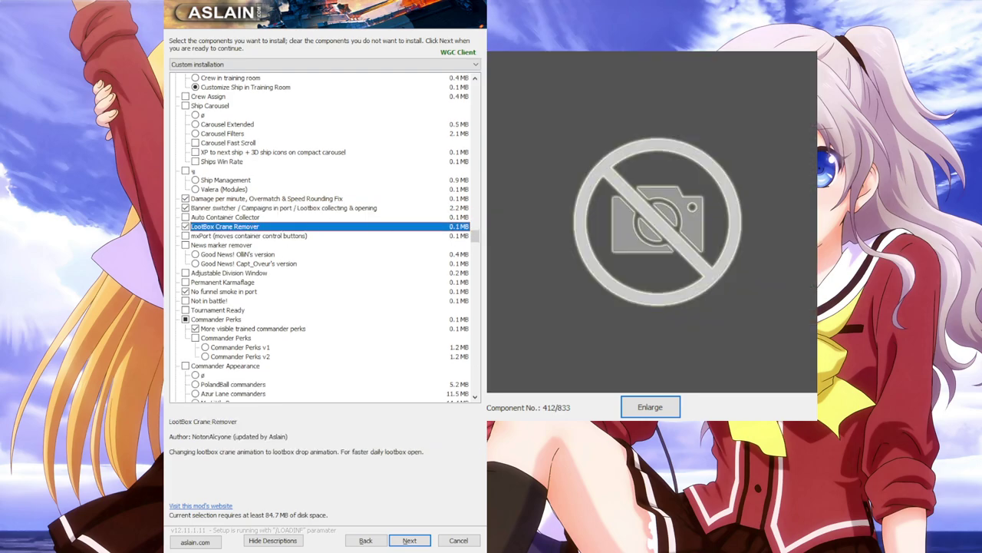
pyautogui.scroll(-3, 240, 270)
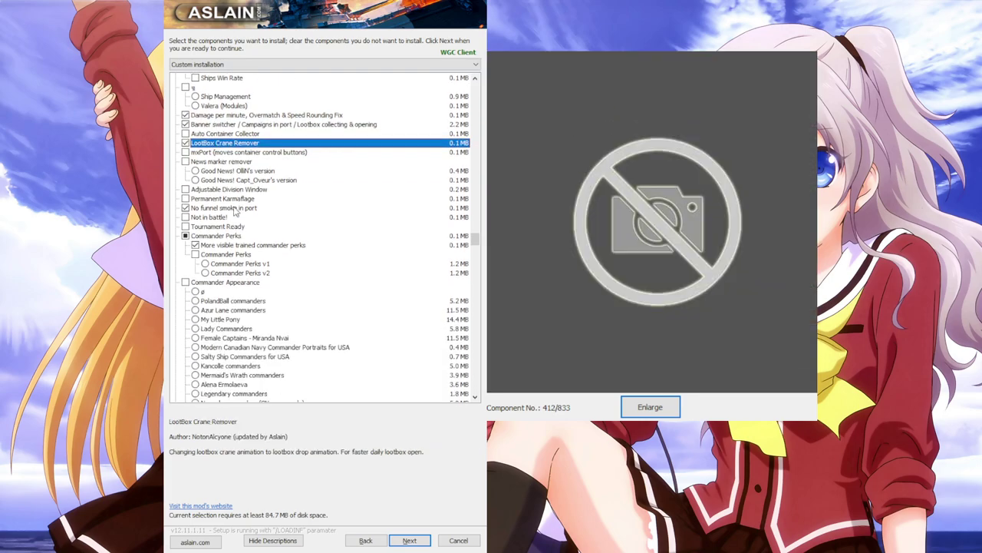
pyautogui.click(234, 209)
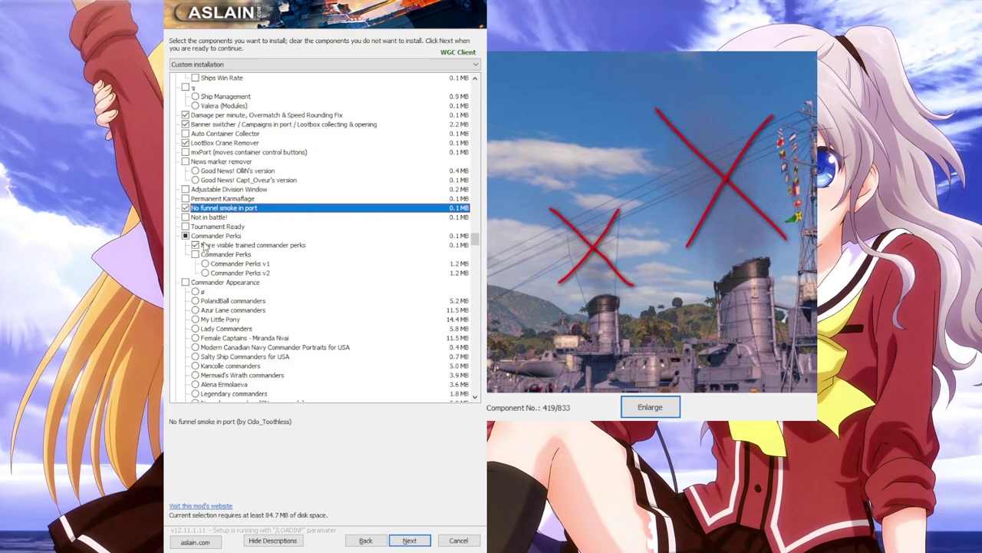
pyautogui.click(237, 246)
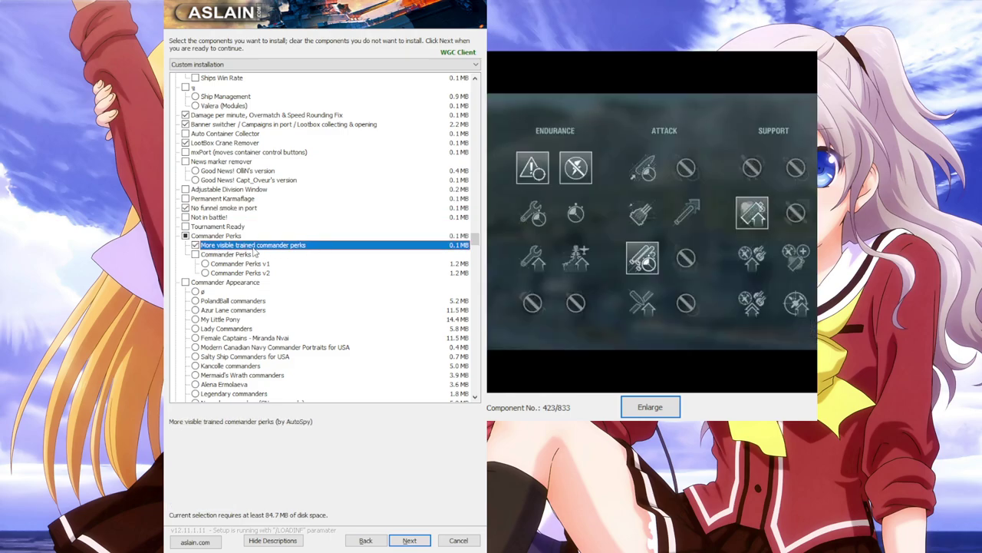
pyautogui.click(251, 251)
# Review BattleType Button original and the custom flag option Momizidani Tubaki's national flag, keeping both selected
pyautogui.scroll(-7, 370, 256)
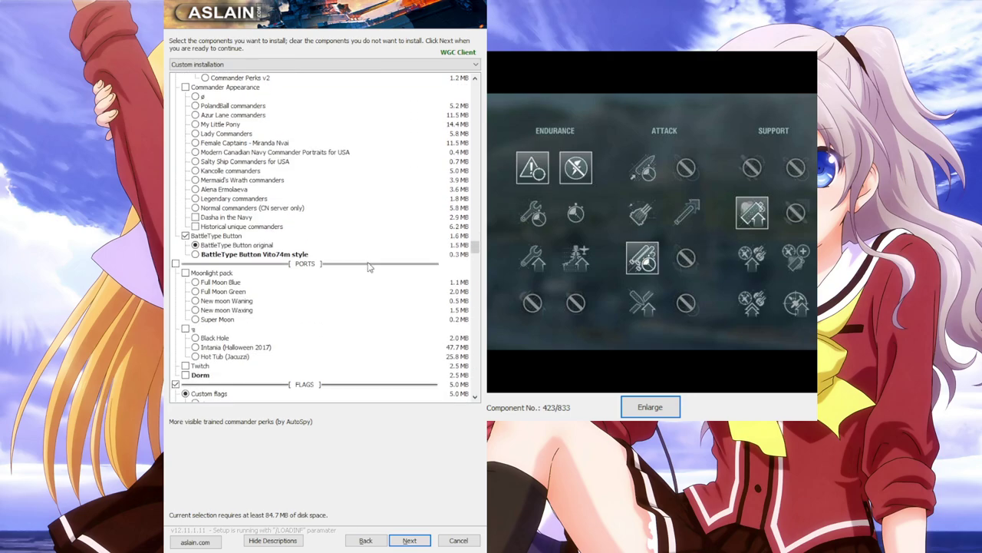
pyautogui.click(274, 246)
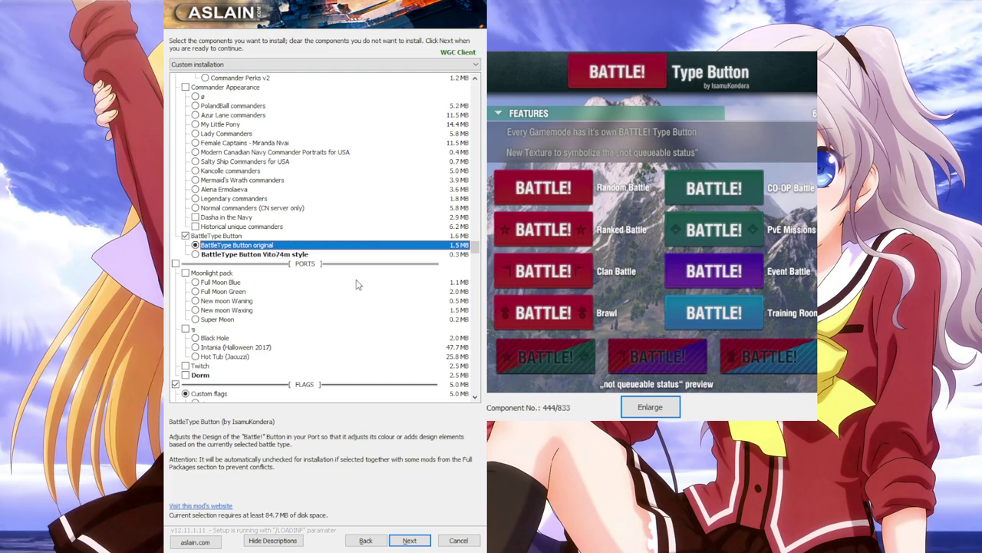
pyautogui.scroll(-6, 358, 287)
pyautogui.scroll(-1, 353, 292)
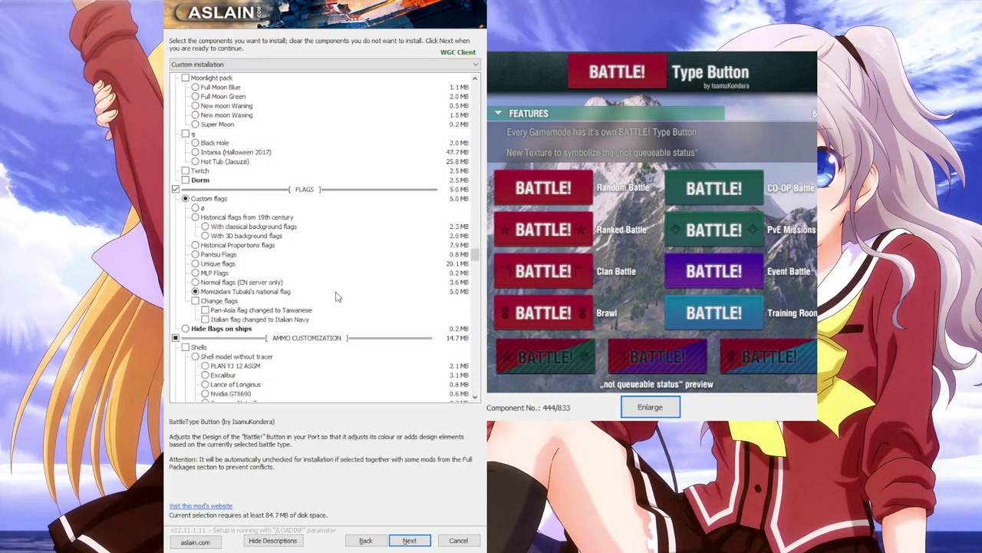
pyautogui.click(285, 294)
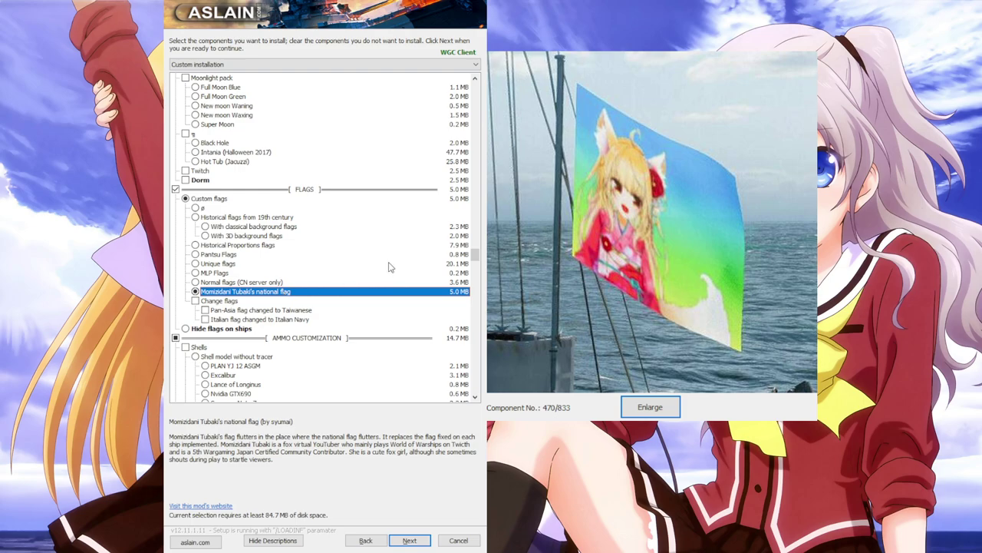
# Review the Ammo Customization options Air burst: transparency - medium and Minimalistic water splashes, keeping both enabled
pyautogui.scroll(-4, 343, 294)
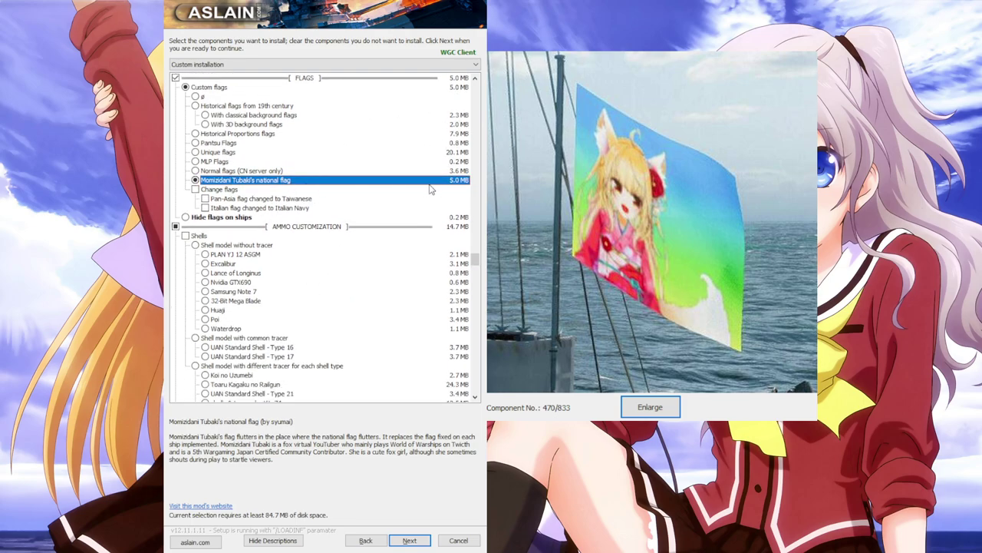
pyautogui.scroll(-15, 339, 212)
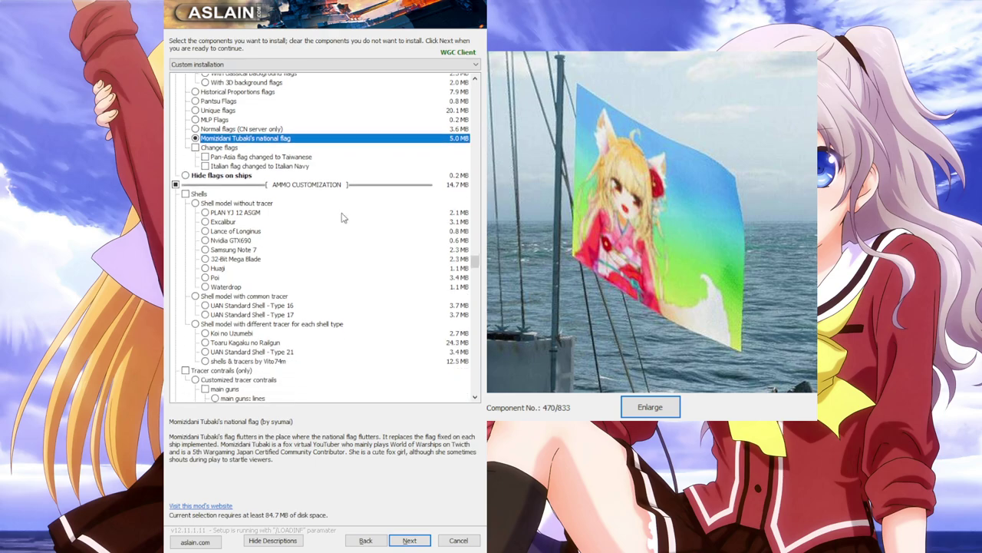
pyautogui.scroll(-3, 343, 218)
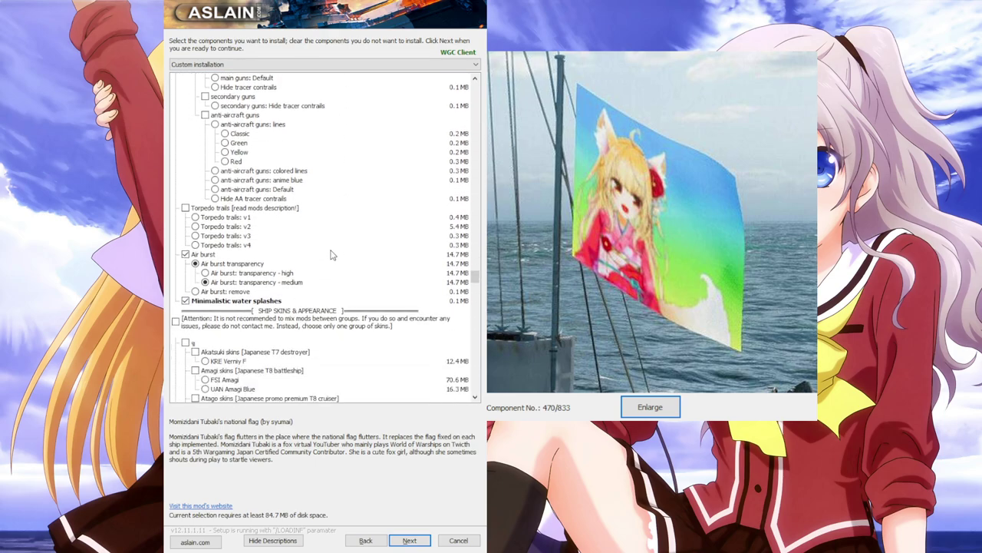
pyautogui.click(293, 283)
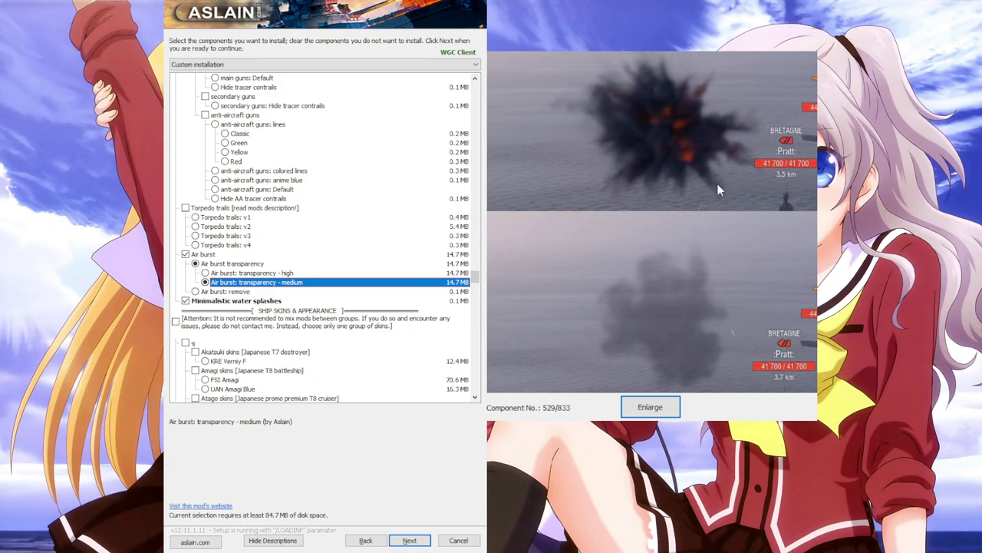
pyautogui.scroll(-2, 343, 298)
pyautogui.click(289, 246)
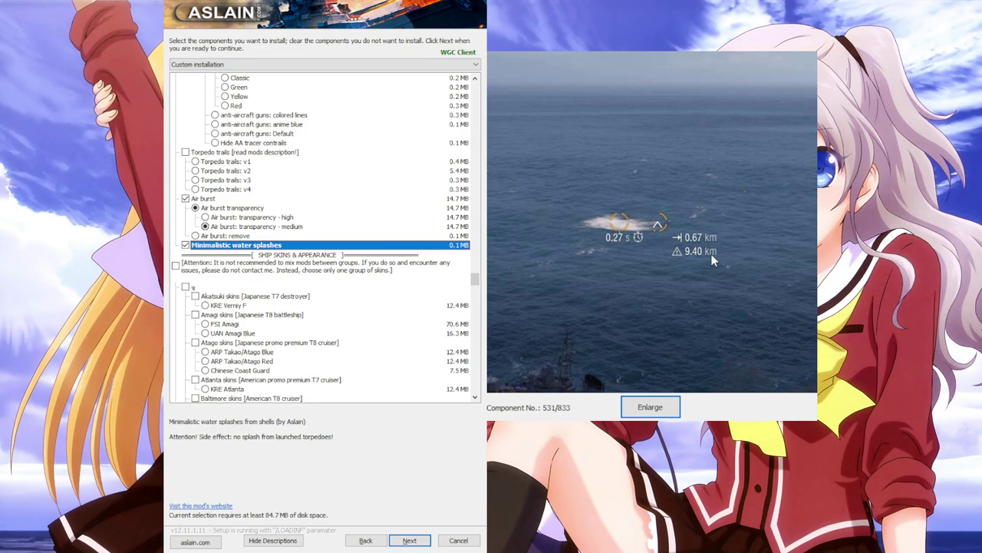
# Skip the ship skins and review Minimal waves v2 (minimal) in the Map Environment section, keeping it selected
pyautogui.scroll(-3, 373, 287)
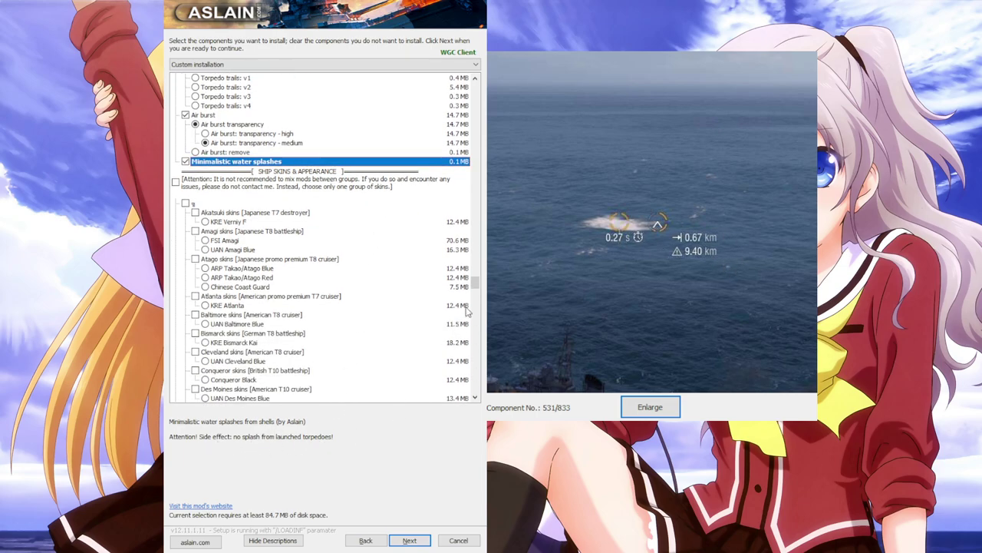
pyautogui.moveTo(476, 291); pyautogui.dragTo(484, 351)
pyautogui.scroll(-2, 483, 350)
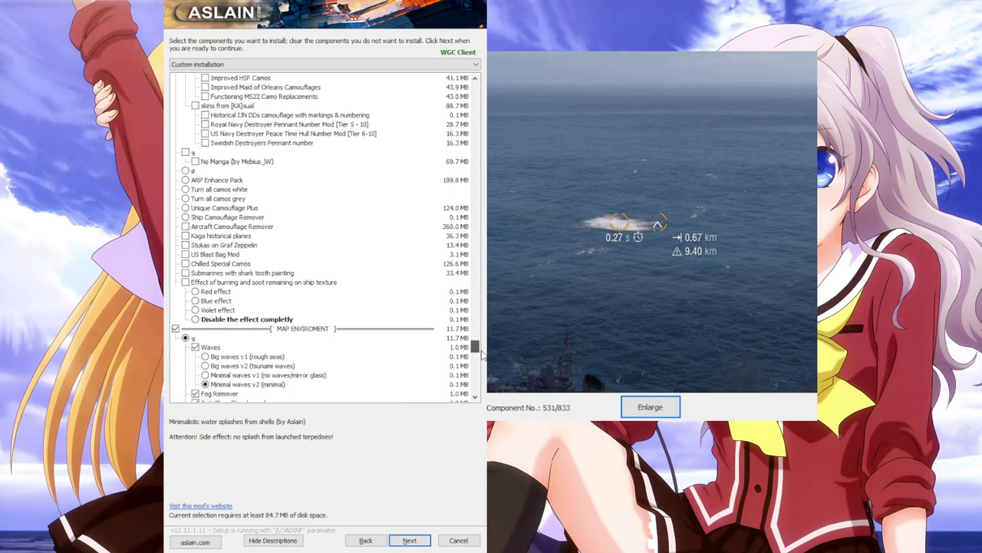
pyautogui.scroll(-1, 409, 343)
pyautogui.scroll(-1, 409, 343)
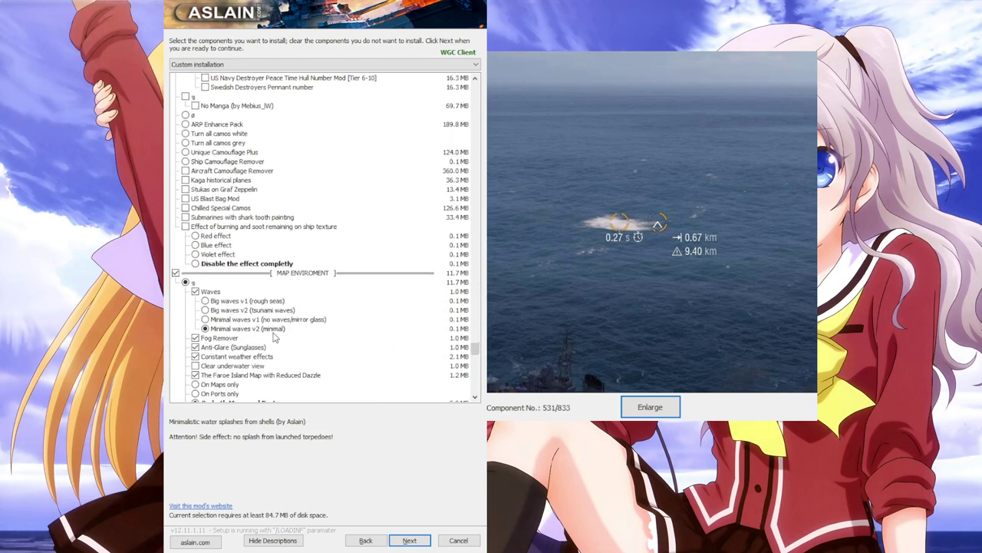
pyautogui.click(273, 330)
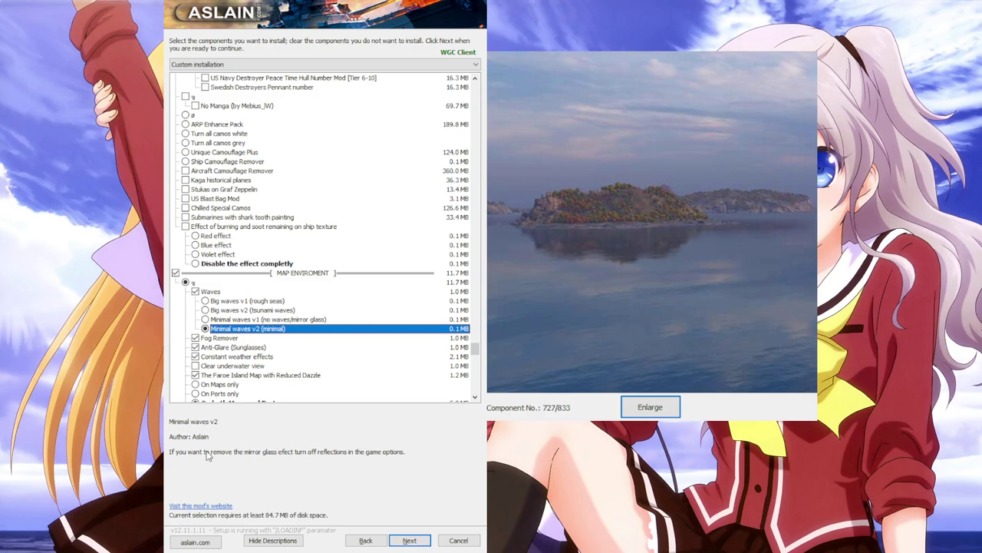
# Review Anti-Glare (Sunglasses), Fog Remover, Constant weather effects, and The Faroe Island Map with Reduced Dazzle, keeping all enabled
pyautogui.scroll(-1, 341, 334)
pyautogui.scroll(-1, 341, 335)
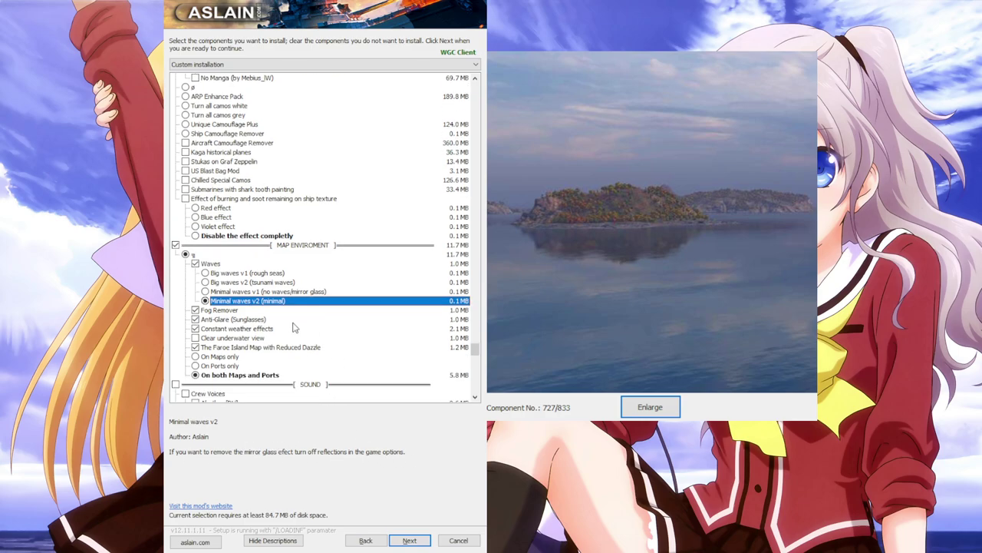
pyautogui.click(245, 319)
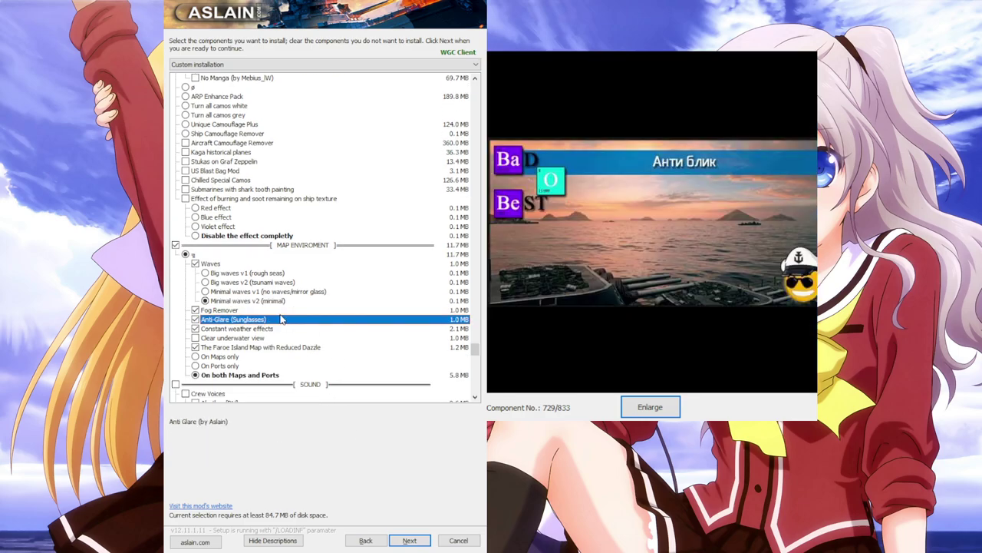
pyautogui.click(272, 311)
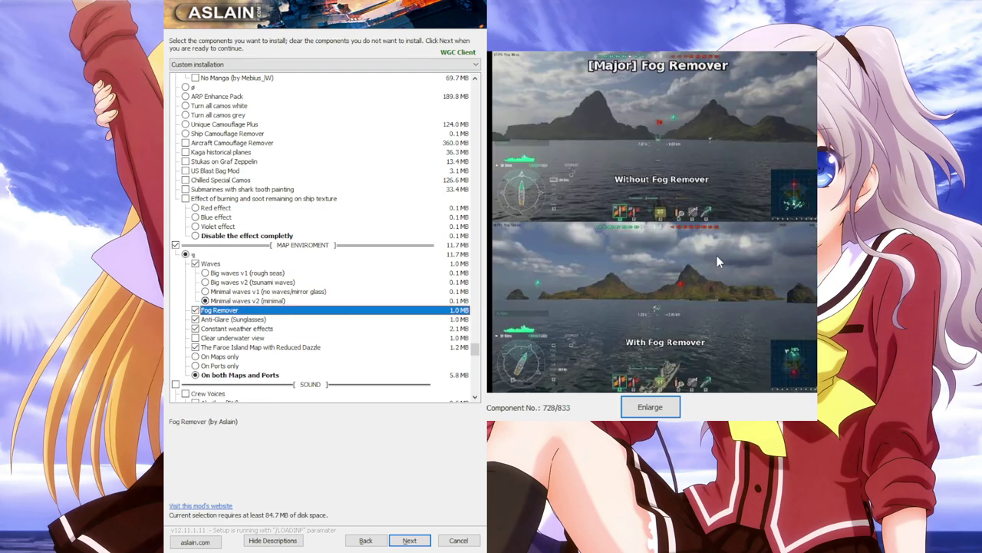
pyautogui.click(255, 329)
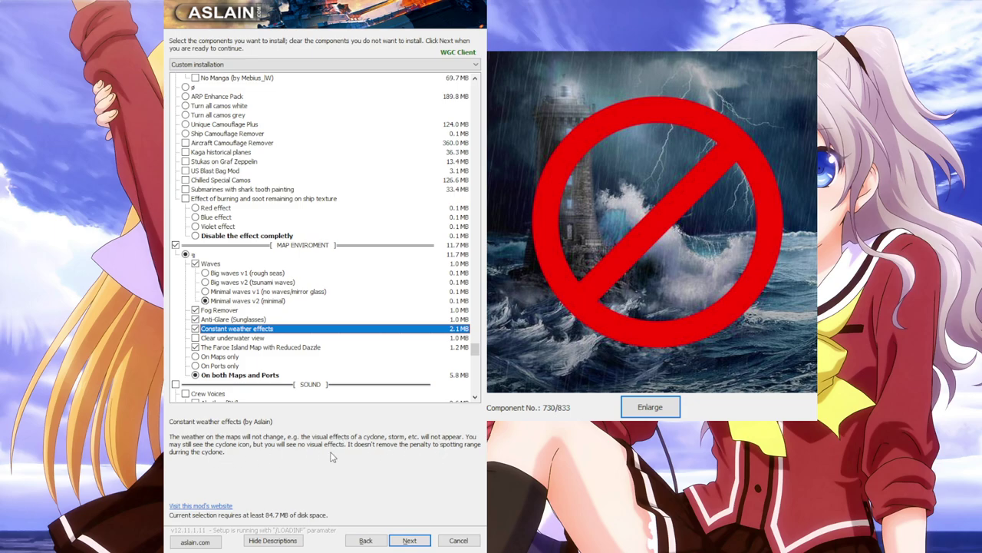
pyautogui.click(257, 349)
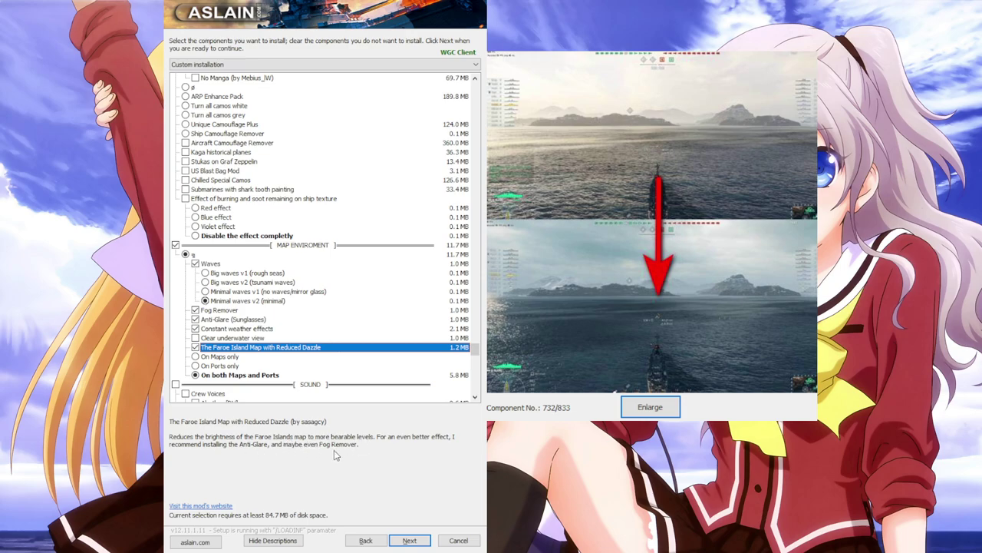
# Keep On both Maps and Ports selected in the Map Environment section and leave the Sound and Changed Text mods unselected
pyautogui.click(254, 376)
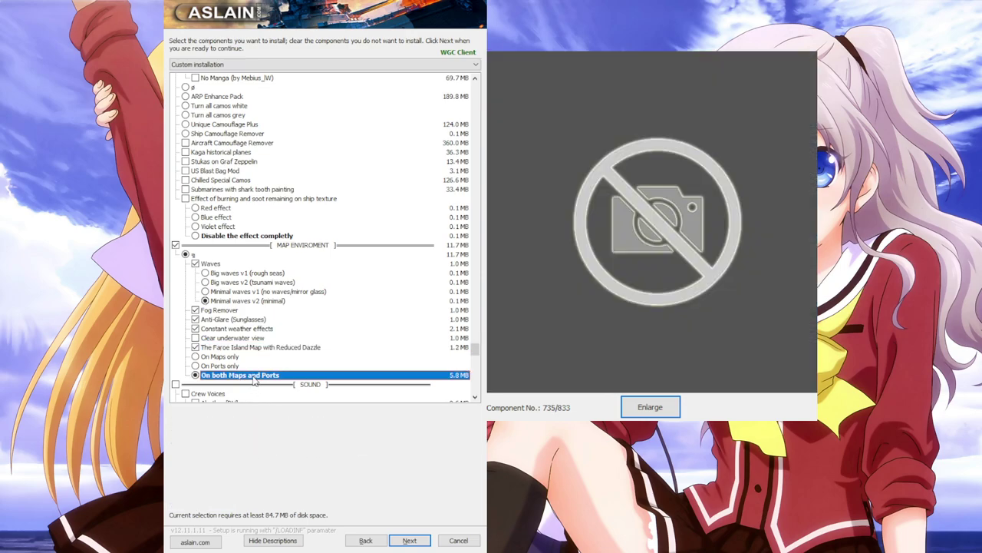
pyautogui.scroll(-7, 272, 384)
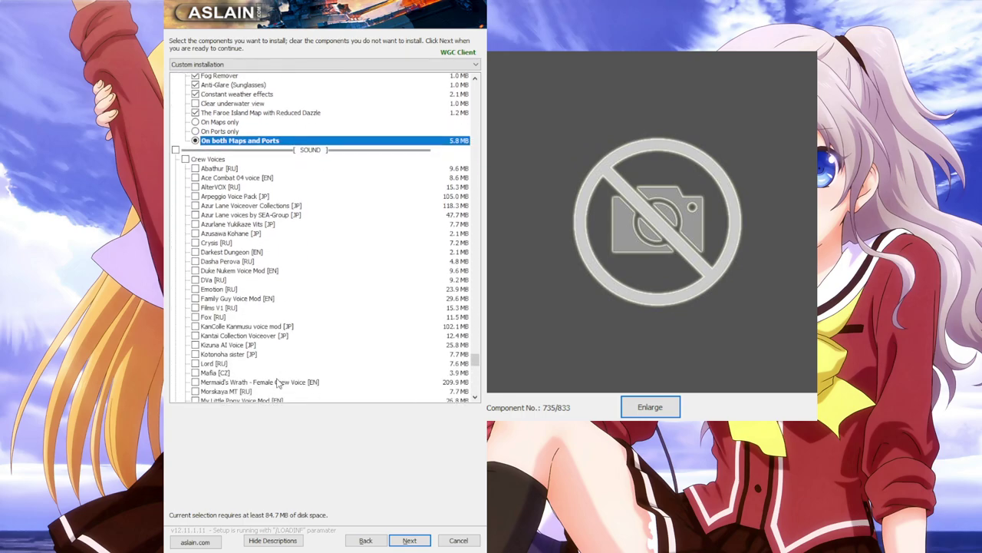
pyautogui.scroll(-10, 278, 383)
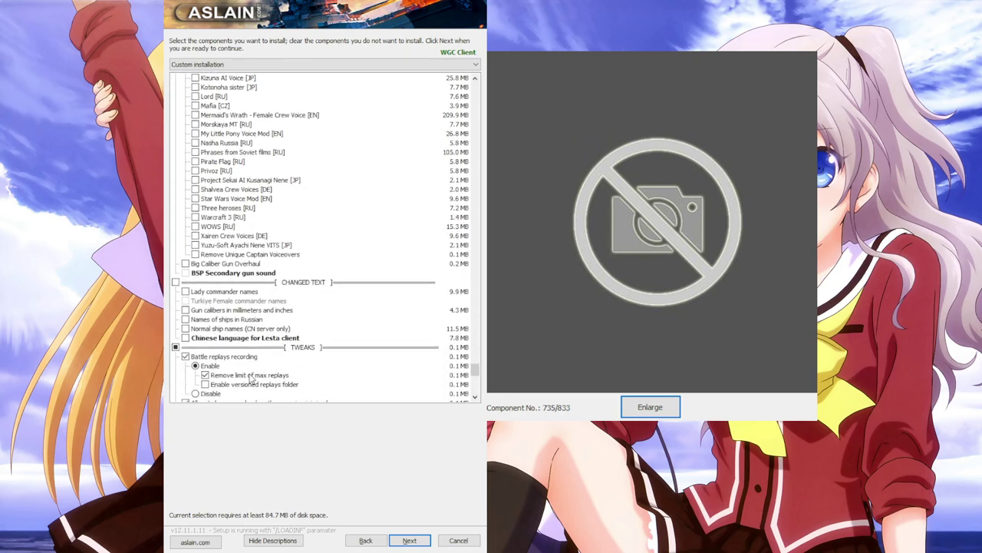
# Review the Tweaks options Remove limit of max replays and Allow to hear sounds when the game is minimized, keeping both enabled
pyautogui.click(250, 376)
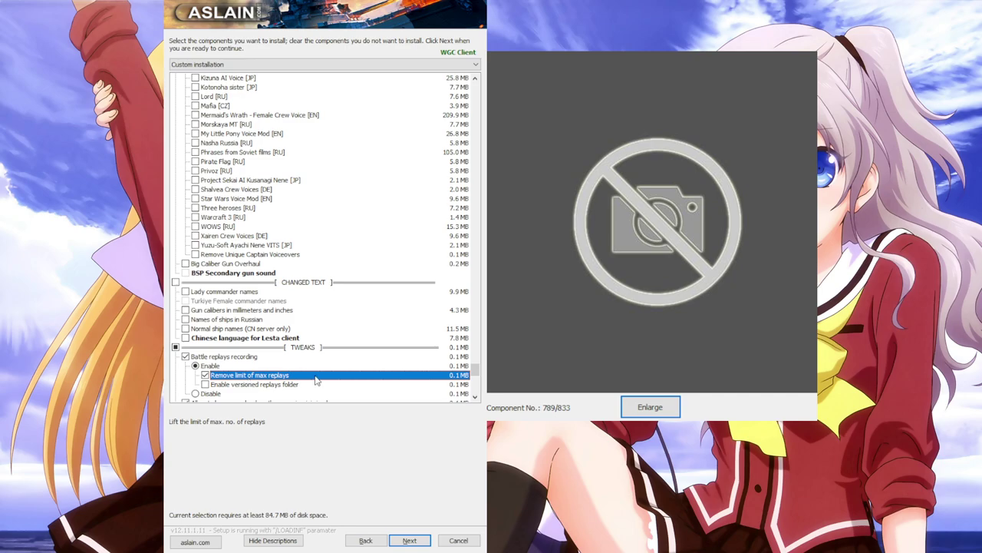
pyautogui.scroll(-2, 314, 378)
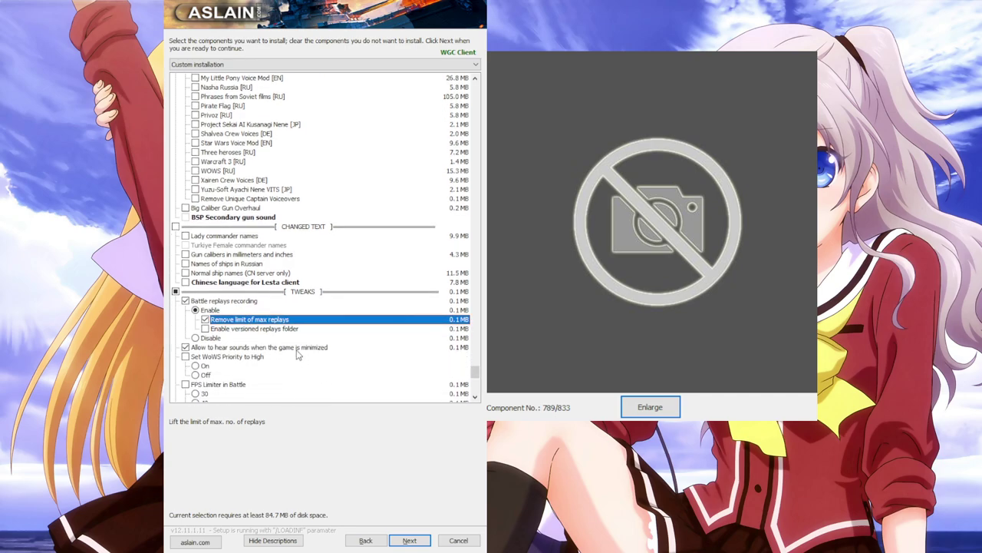
pyautogui.click(297, 350)
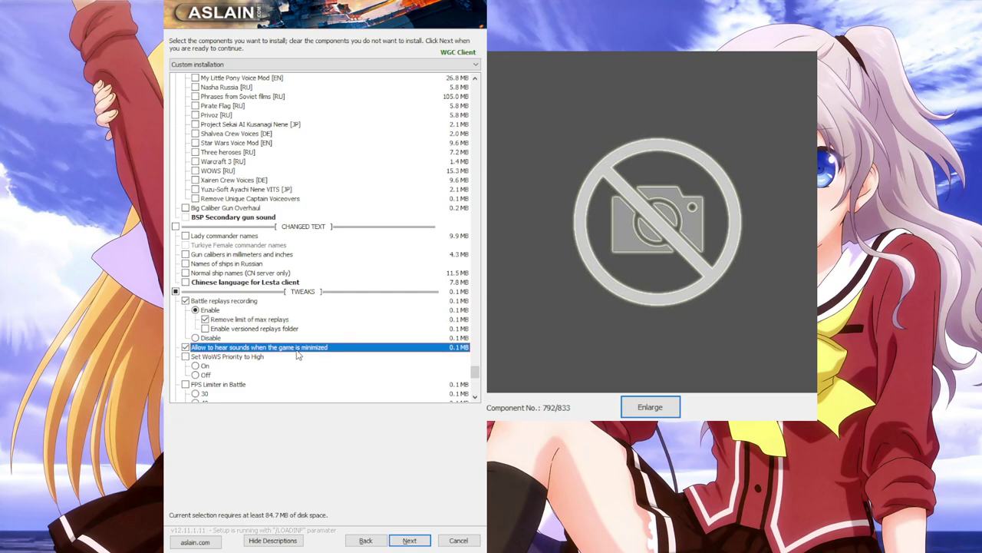
pyautogui.click(266, 321)
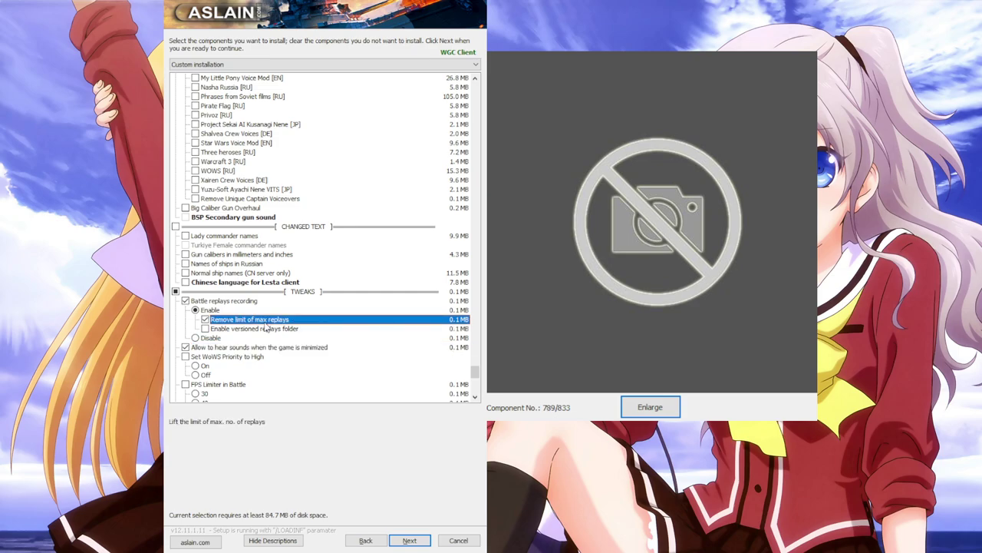
# Skip the FPS limiters and external apps, keep the clean install and desktop shortcut options, and start installing the modpack
pyautogui.scroll(-2, 313, 305)
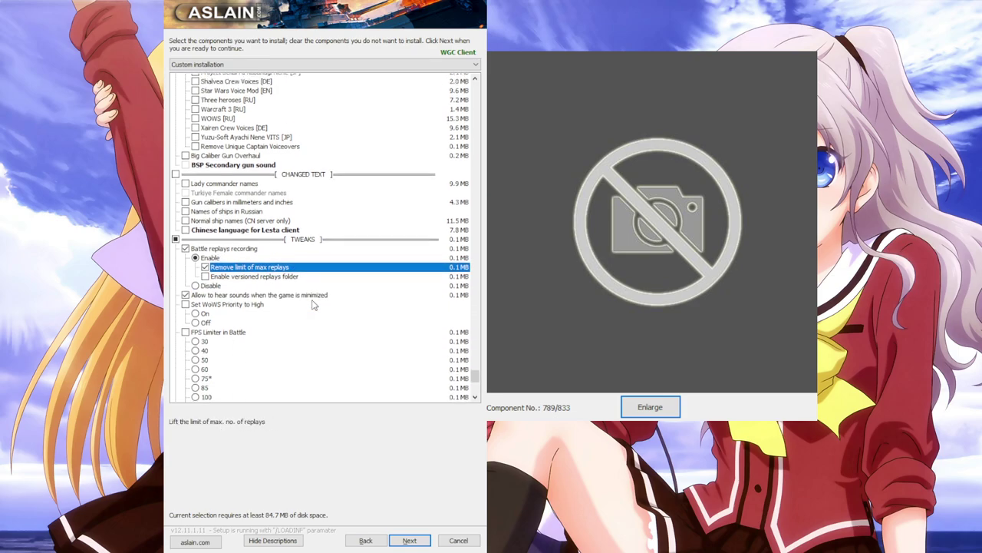
pyautogui.scroll(-8, 313, 305)
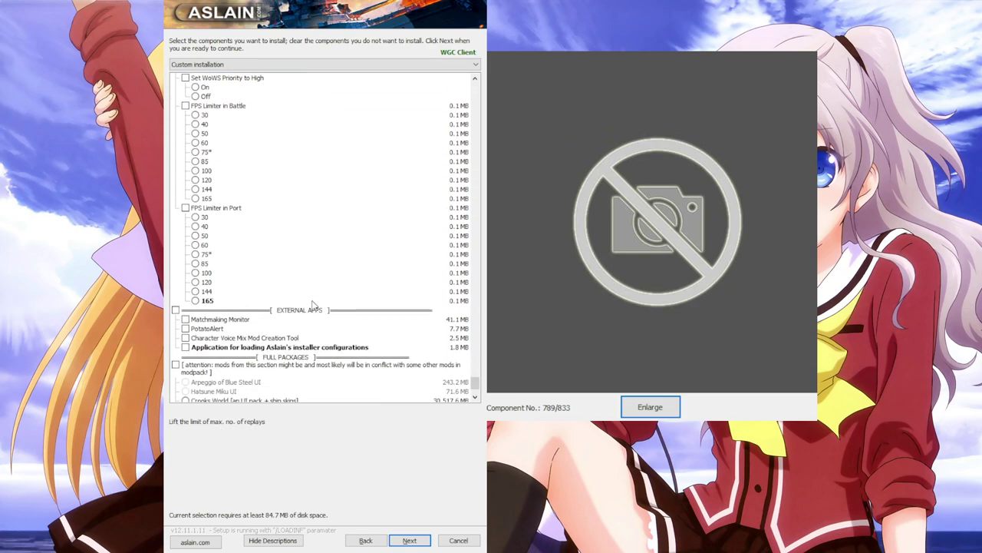
pyautogui.click(409, 540)
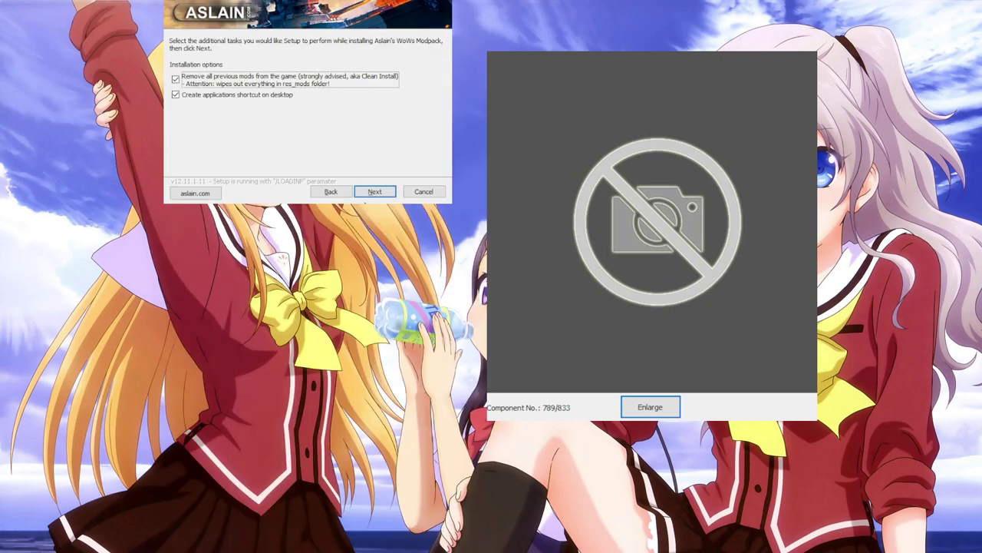
pyautogui.click(383, 193)
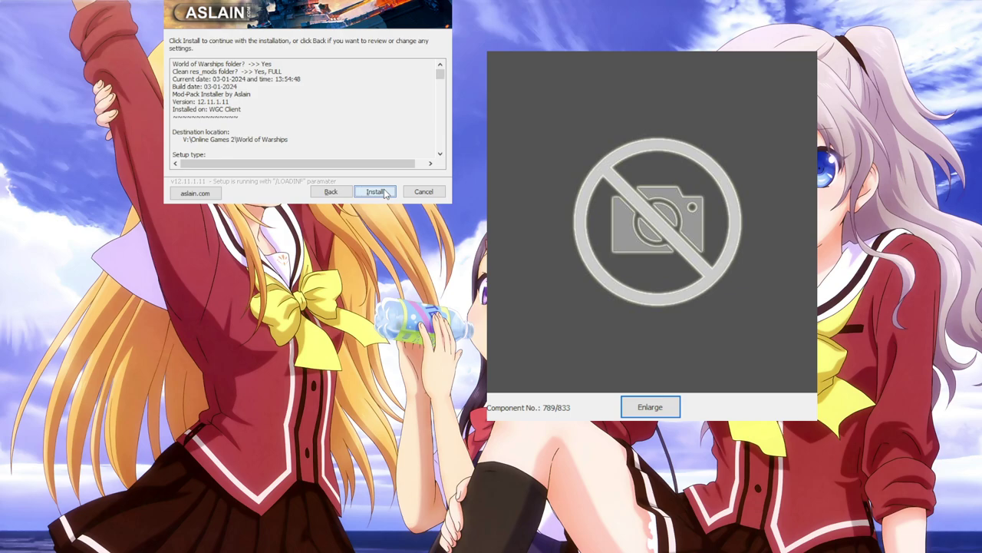
pyautogui.click(375, 192)
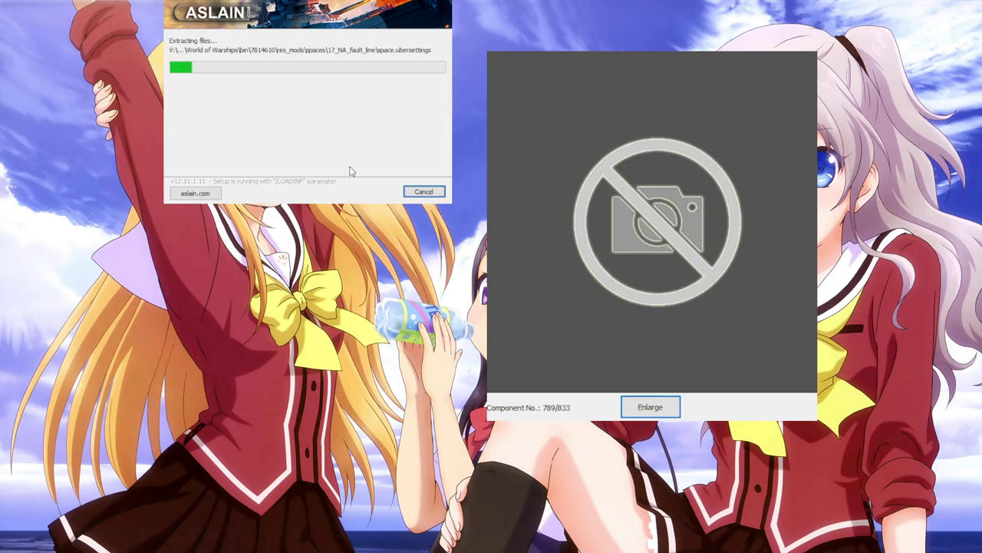